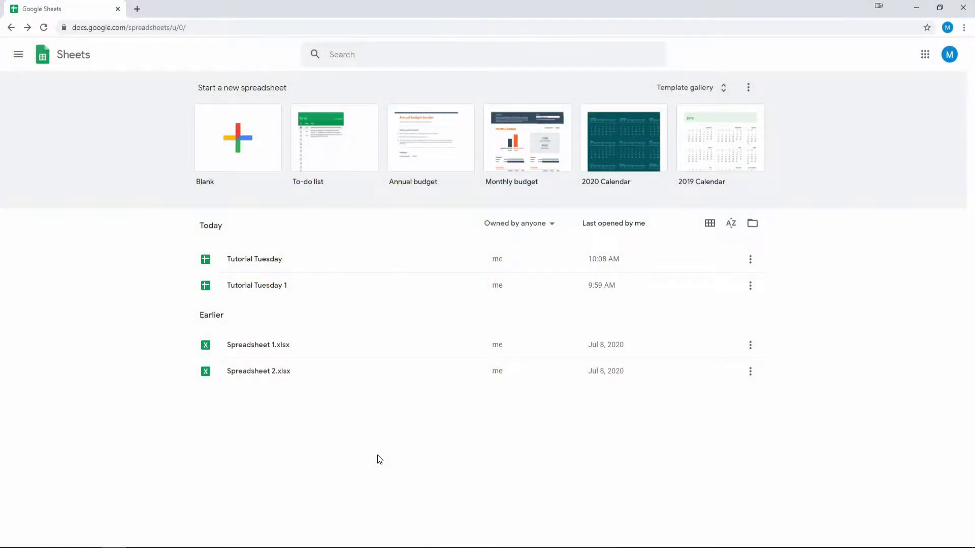
In the Names sheet of the Tutorial Tuesday spreadsheet, enter the headers January in C1 and February in D1
left_click(256, 260)
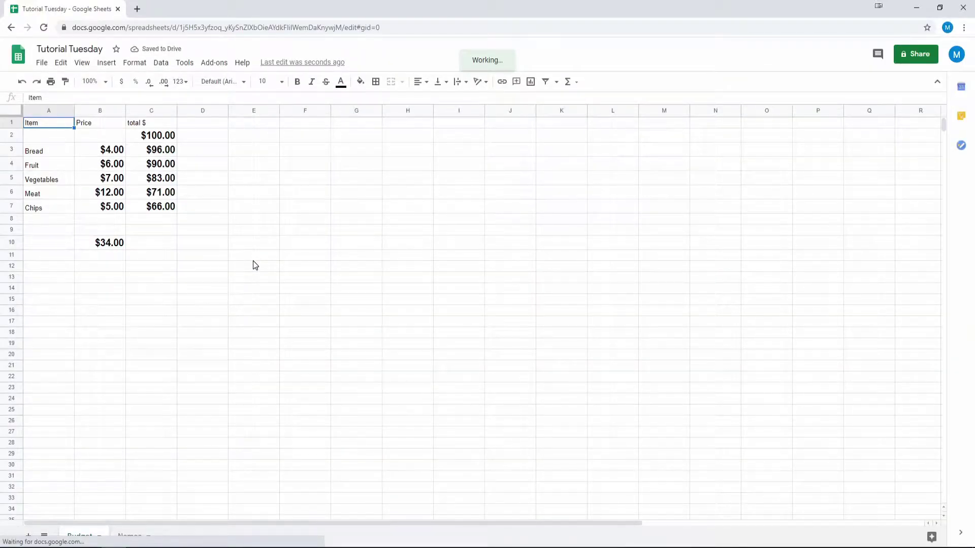
left_click(130, 538)
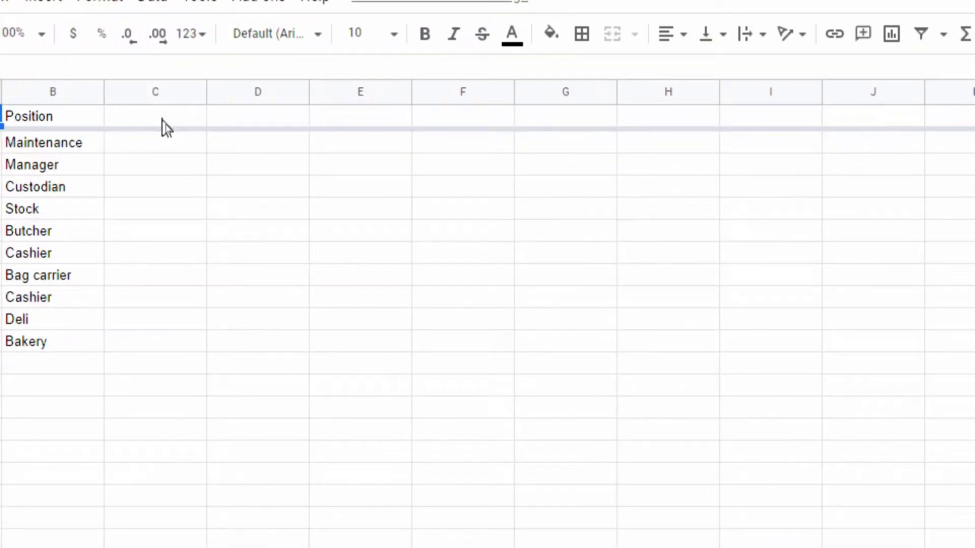
left_click(164, 125)
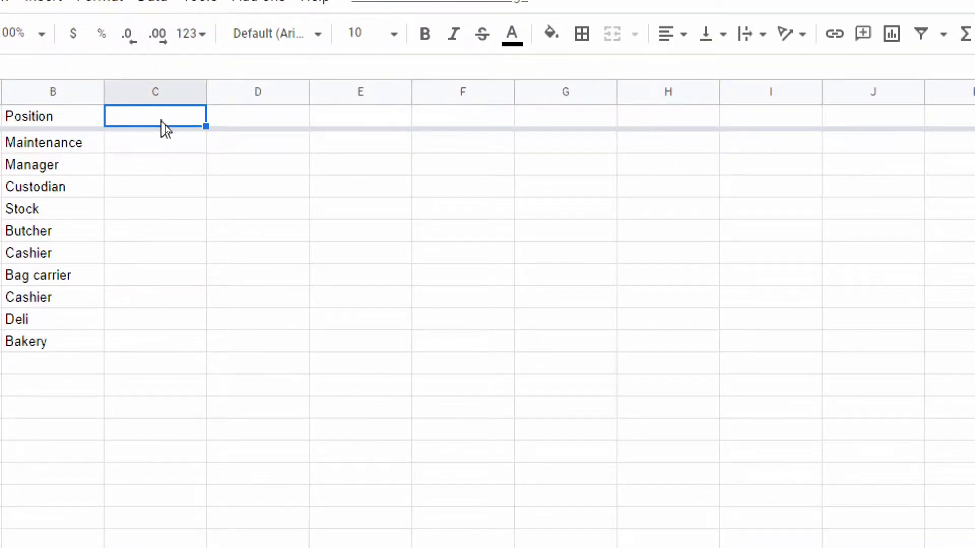
type("January")
key("Tab")
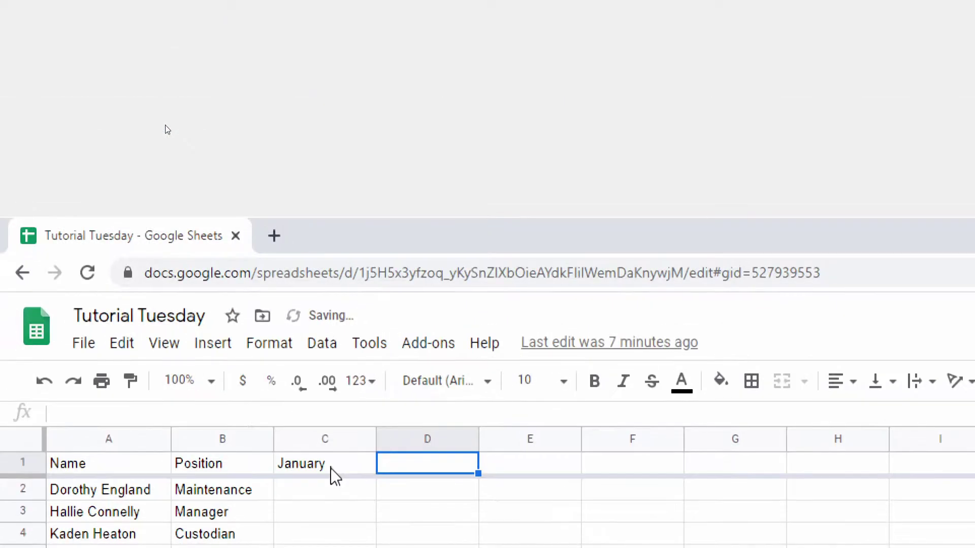
type("Fe")
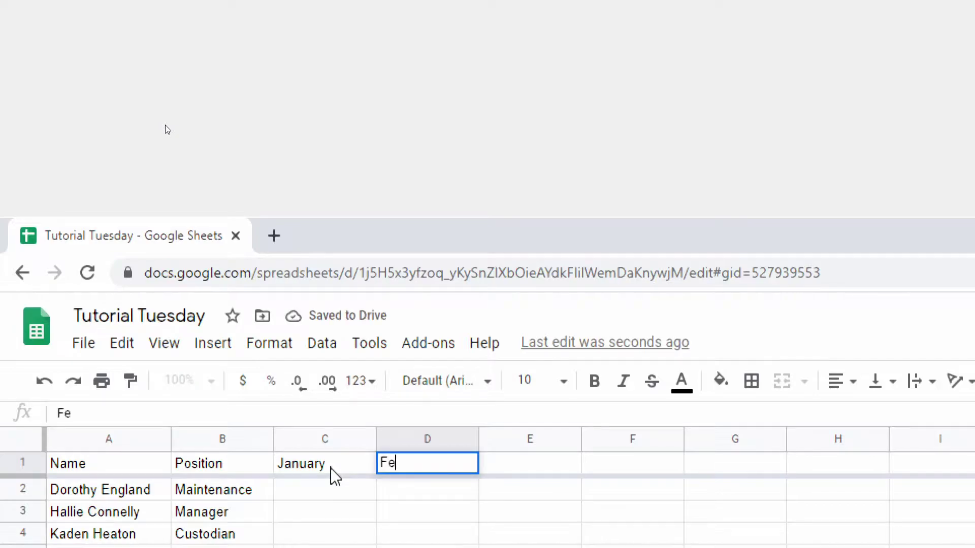
type("bruary")
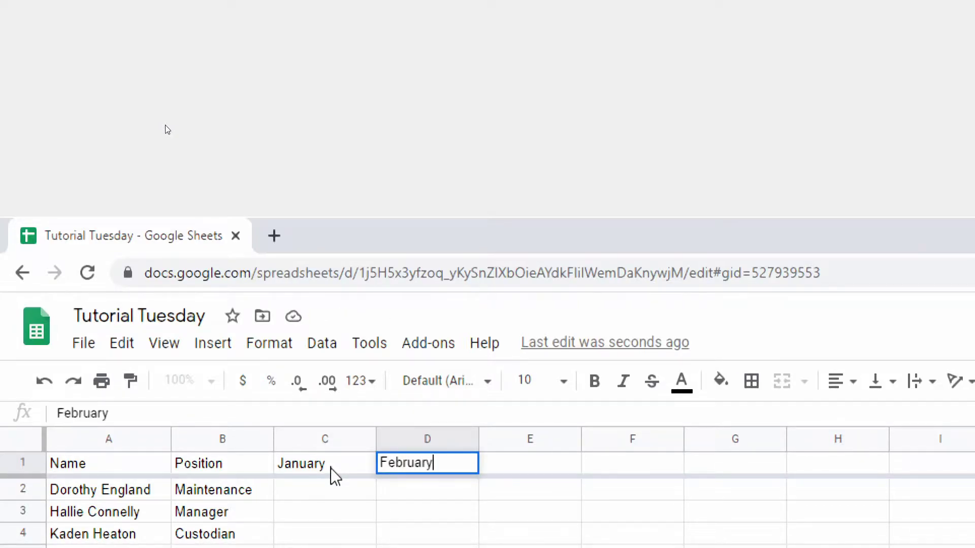
key("Return")
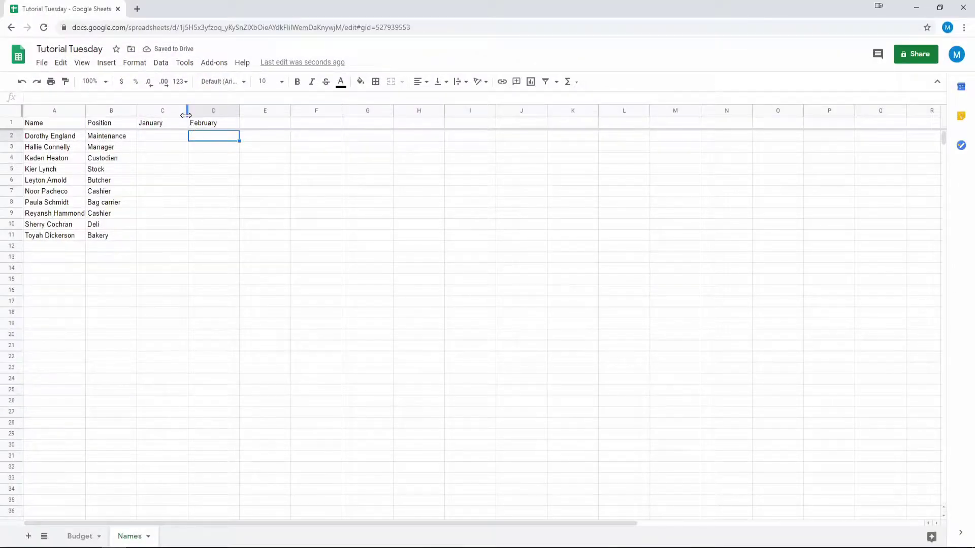
Autofill the month headers from C1:D1 across row 1 through column Q
left_click(170, 124)
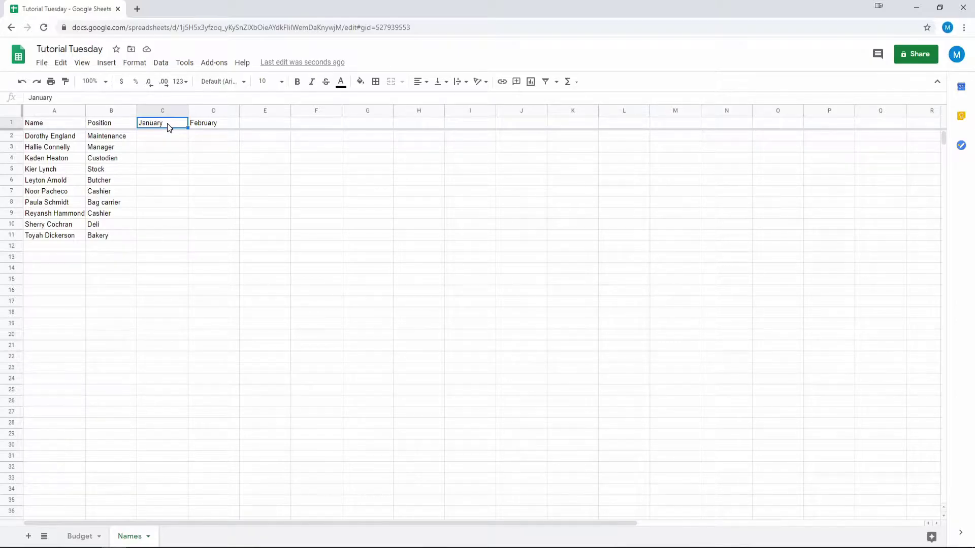
left_click_drag(167, 124, 213, 123)
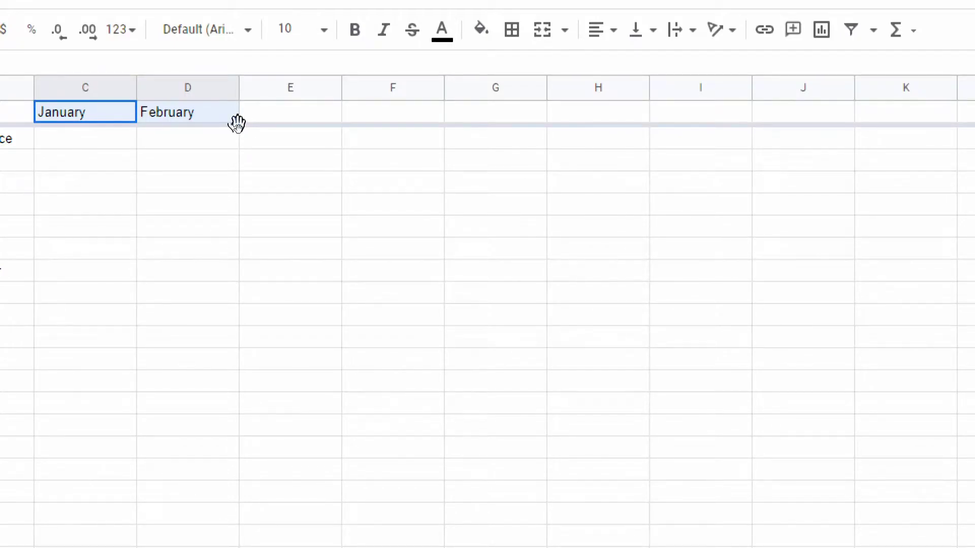
left_click_drag(239, 121, 870, 123)
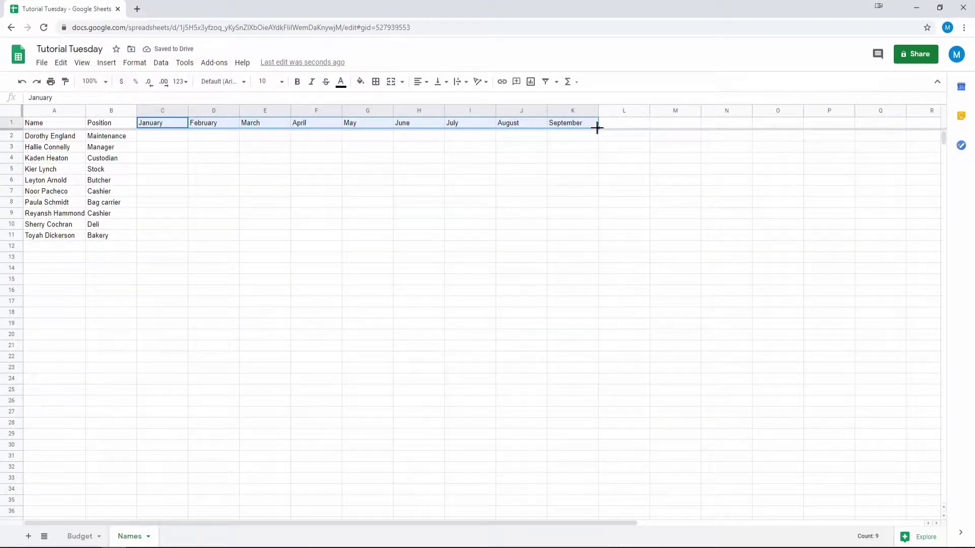
left_click_drag(597, 127, 862, 129)
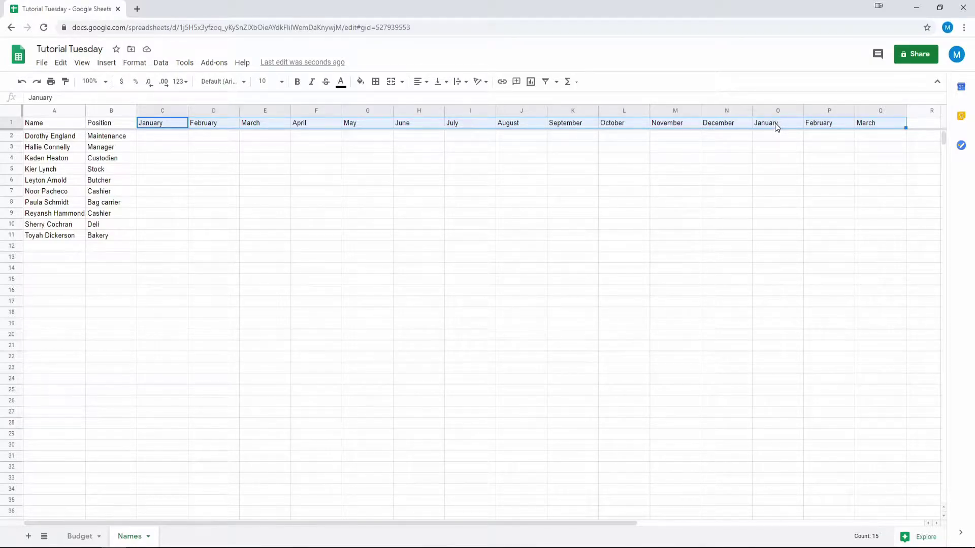
Enter 100 under January and 110 under February for the Maintenance employee in row 2
left_click(174, 142)
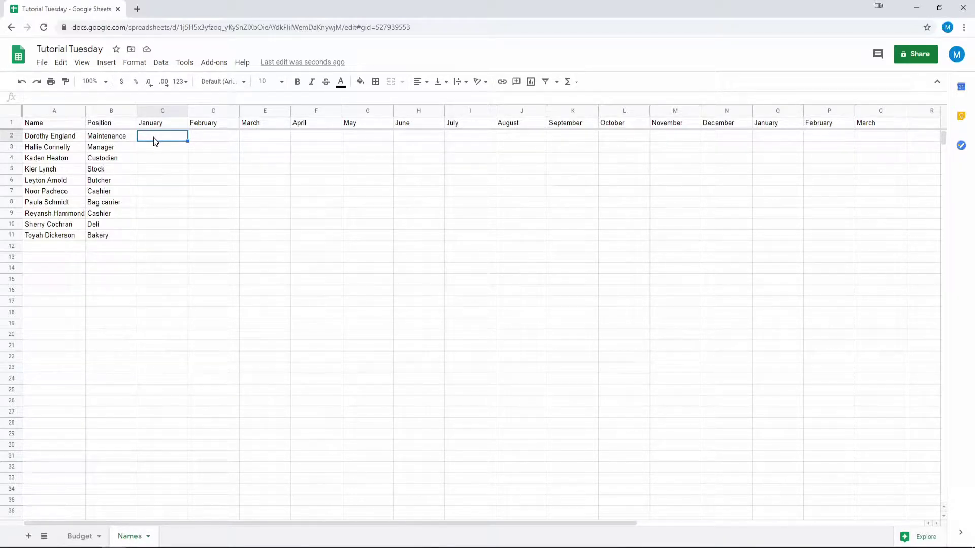
left_click(77, 139)
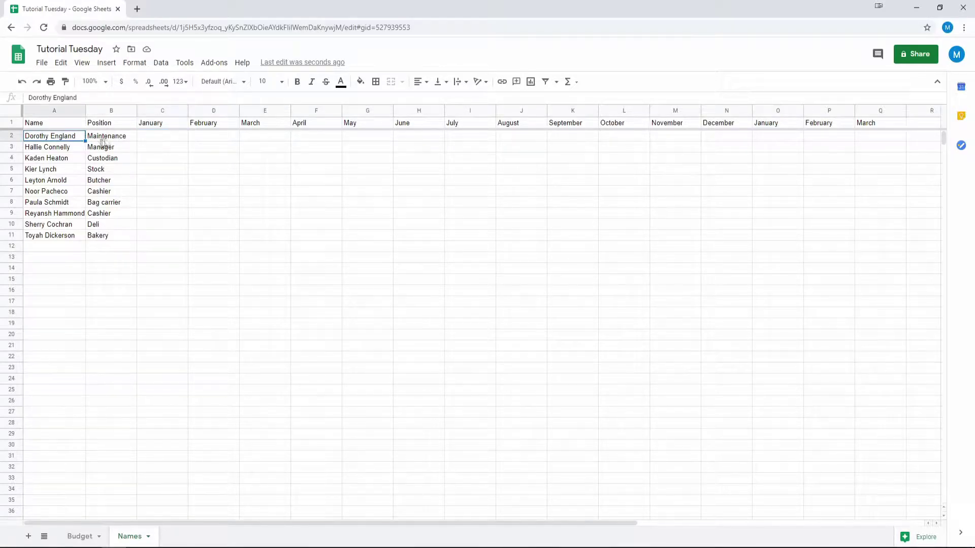
left_click(163, 139)
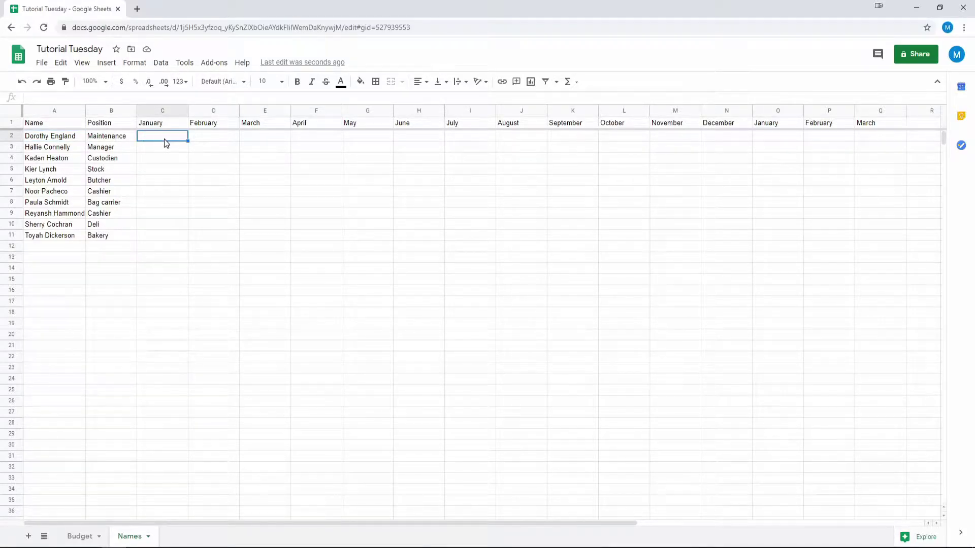
type("100")
key("Tab")
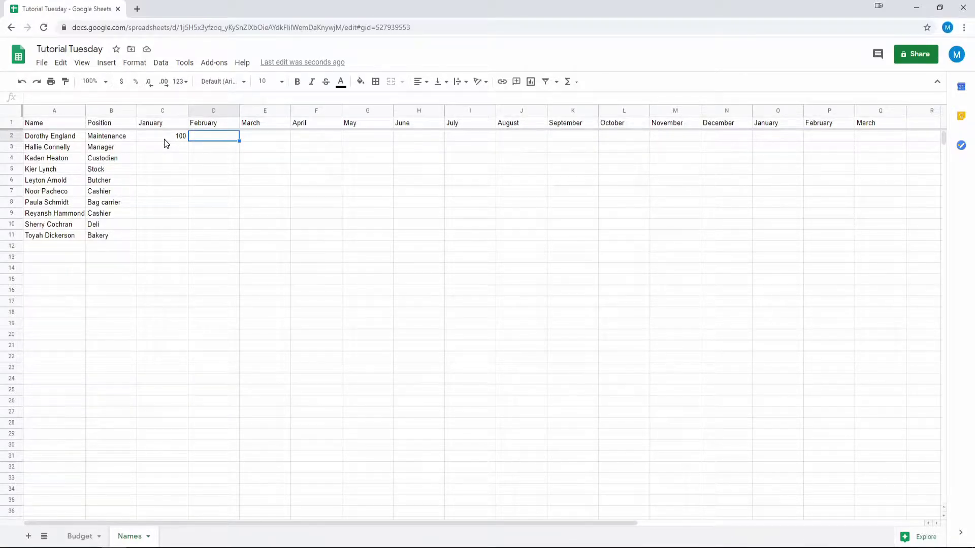
type("110")
key("Return")
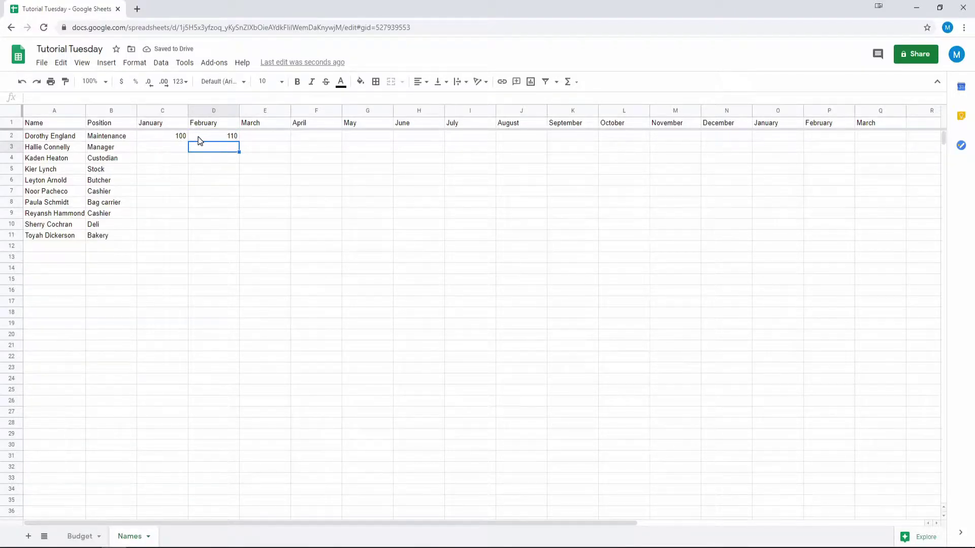
Autofill the number series from C2:D2 across row 2 through the September column
left_click(171, 139)
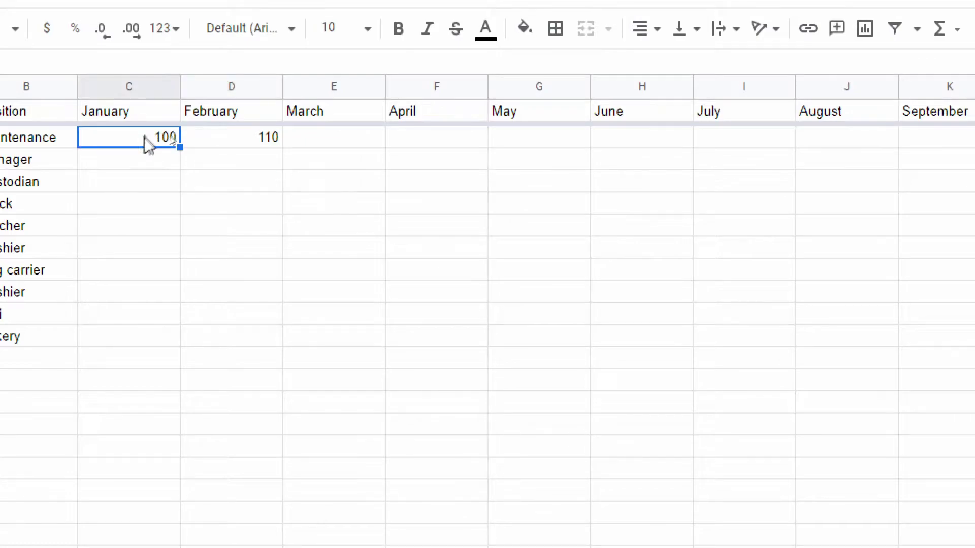
left_click_drag(171, 139, 219, 141)
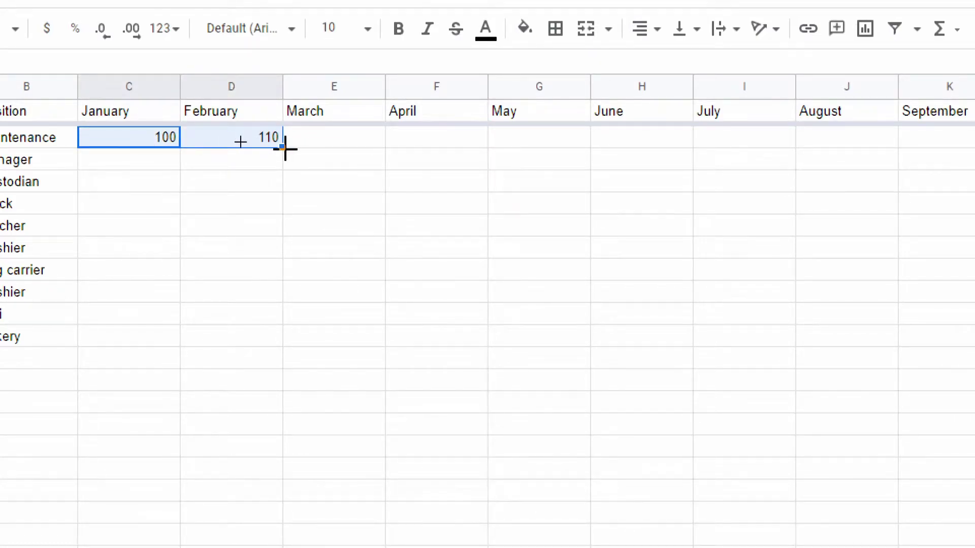
left_click_drag(281, 147, 967, 149)
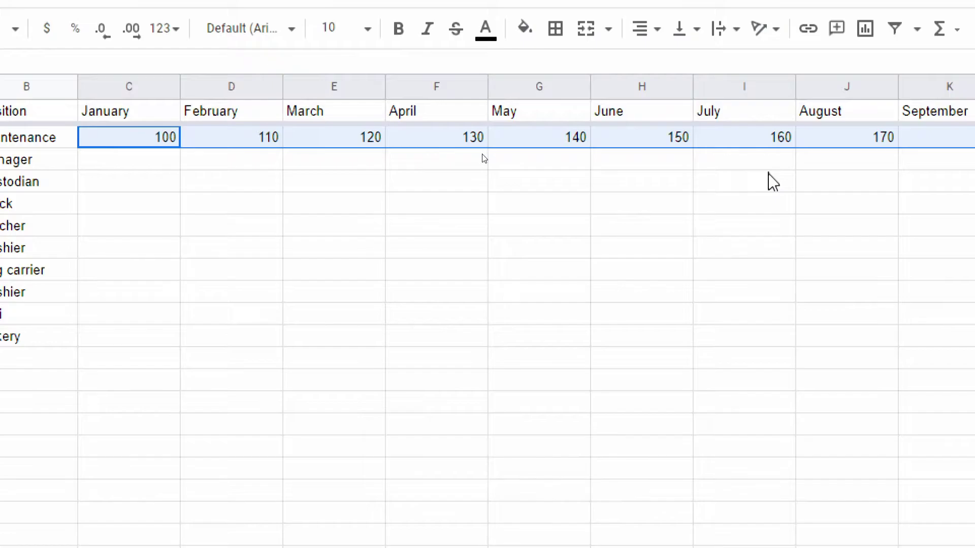
left_click(742, 182)
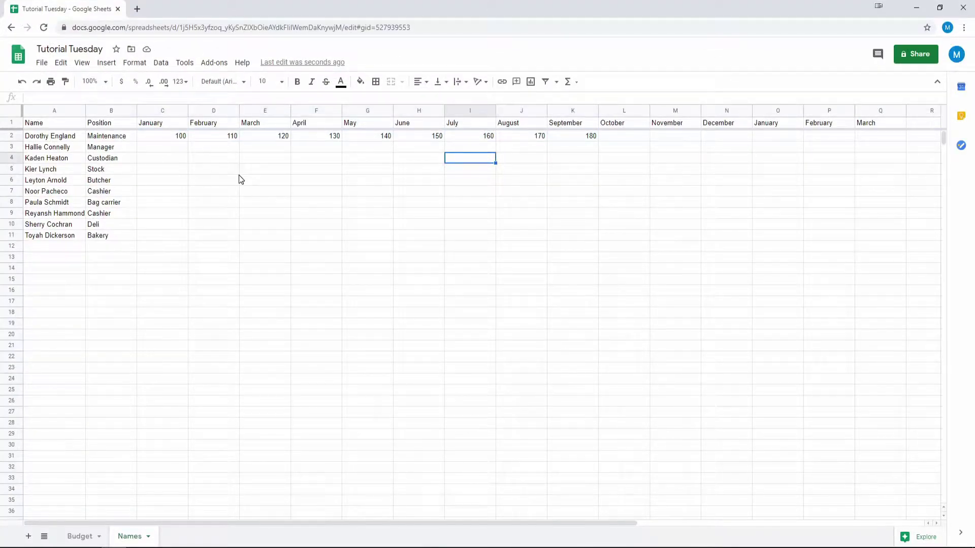
left_click(178, 152)
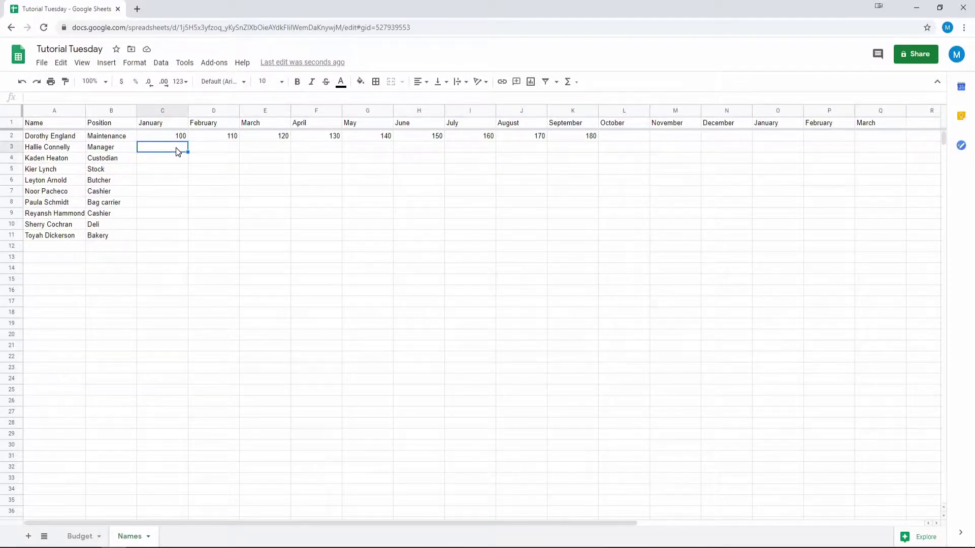
type("200")
key("Tab")
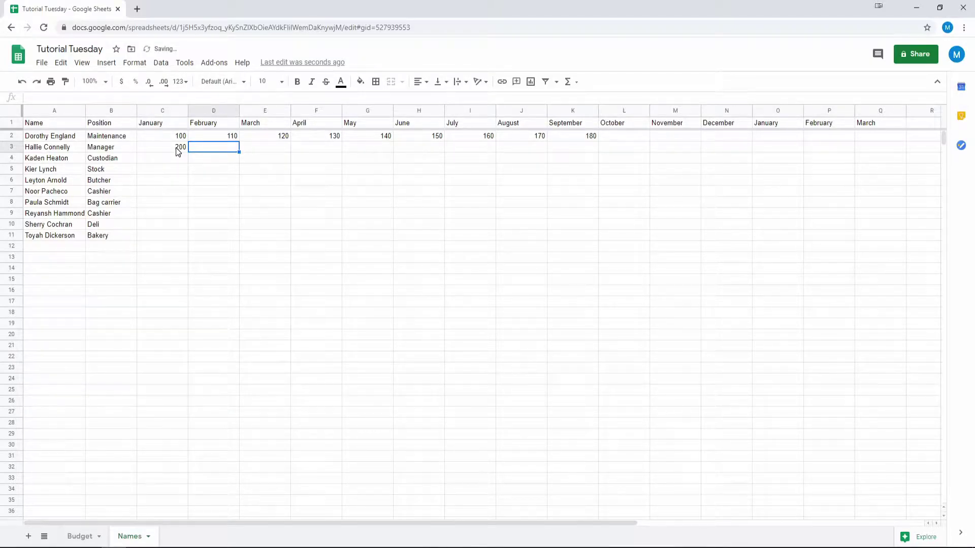
type("250")
key("Return")
key("ctrl+z")
key("ctrl+z")
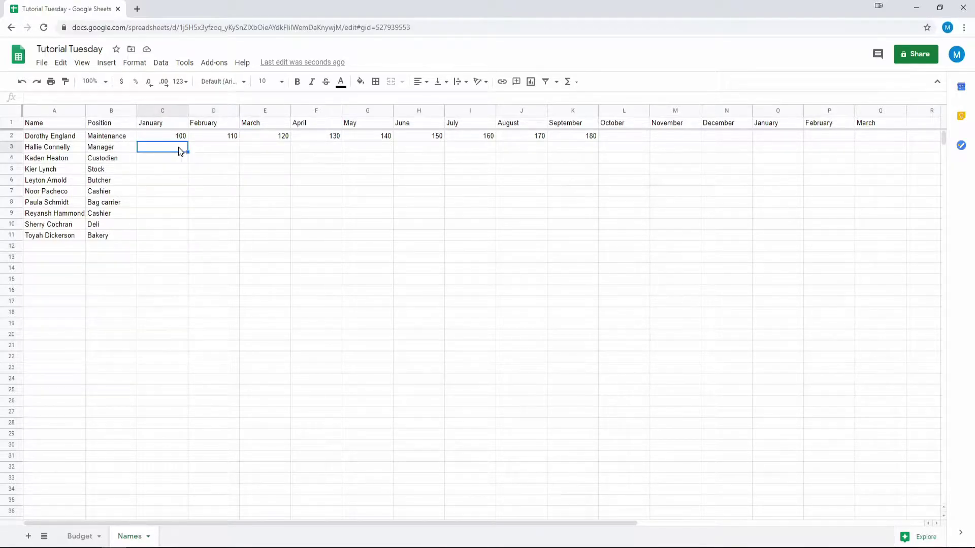
Enter the January and February values 200 and 250 in row 3, and 200 and 100 in row 4
type("200")
key("Tab")
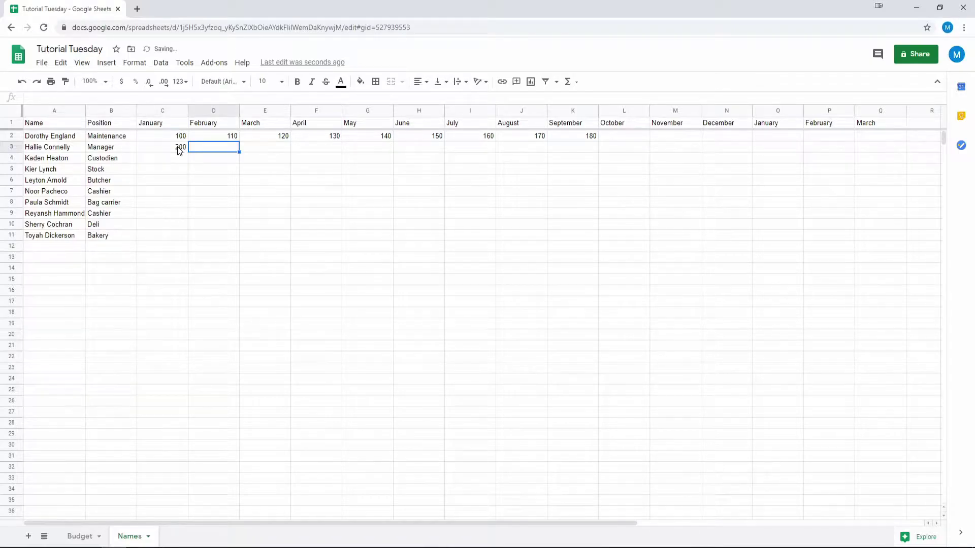
type("250")
key("Return")
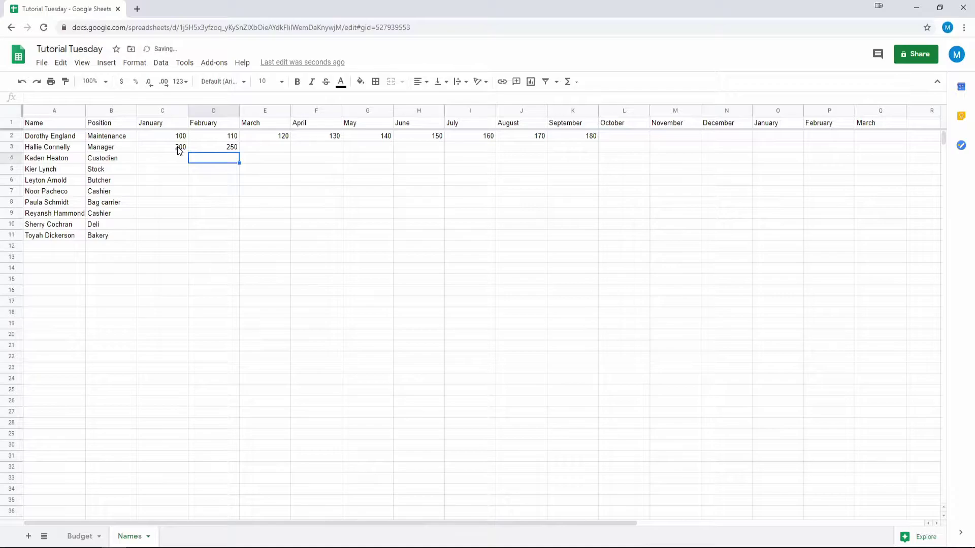
left_click(167, 155)
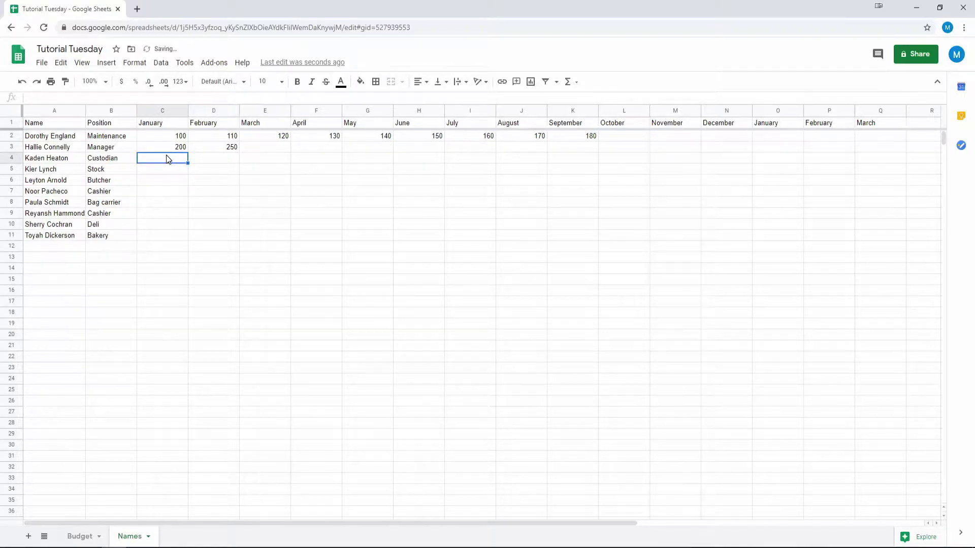
type("200")
key("Tab")
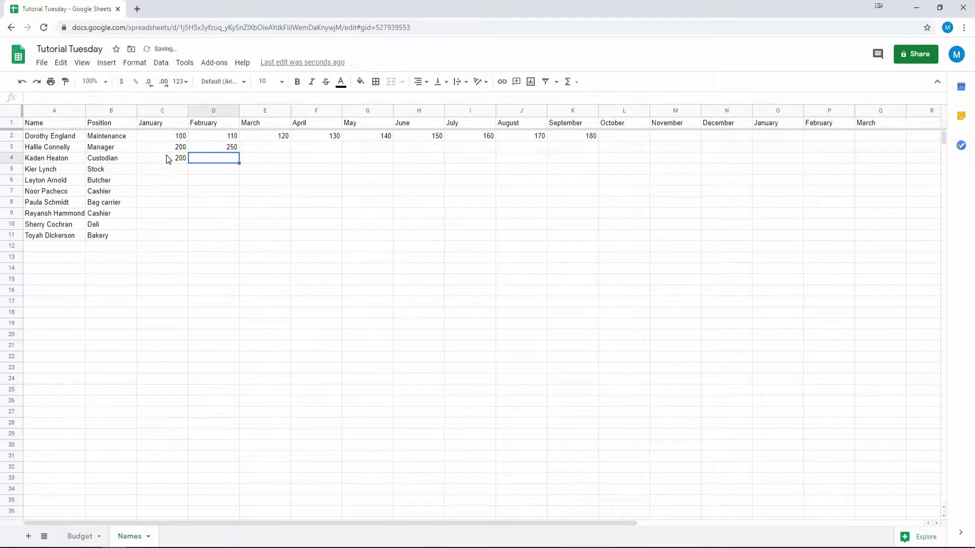
type("100")
key("Return")
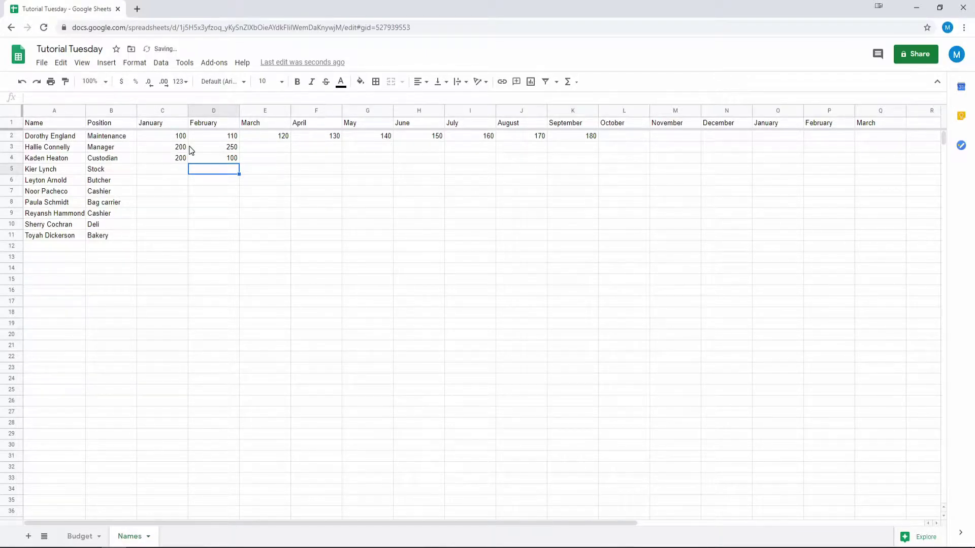
Autofill both number series from C3:D4 together across rows 3 and 4 through the September column
left_click(184, 151)
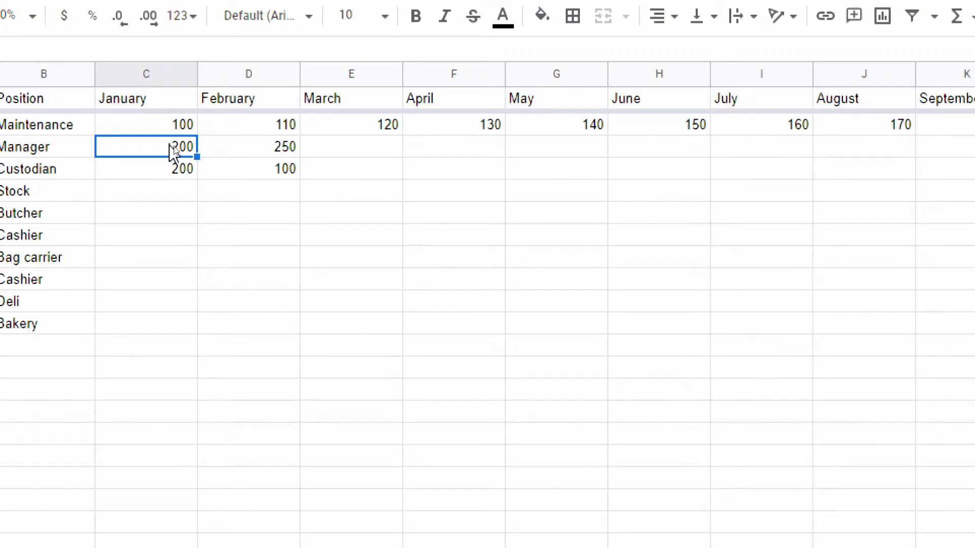
left_click_drag(175, 154, 278, 182)
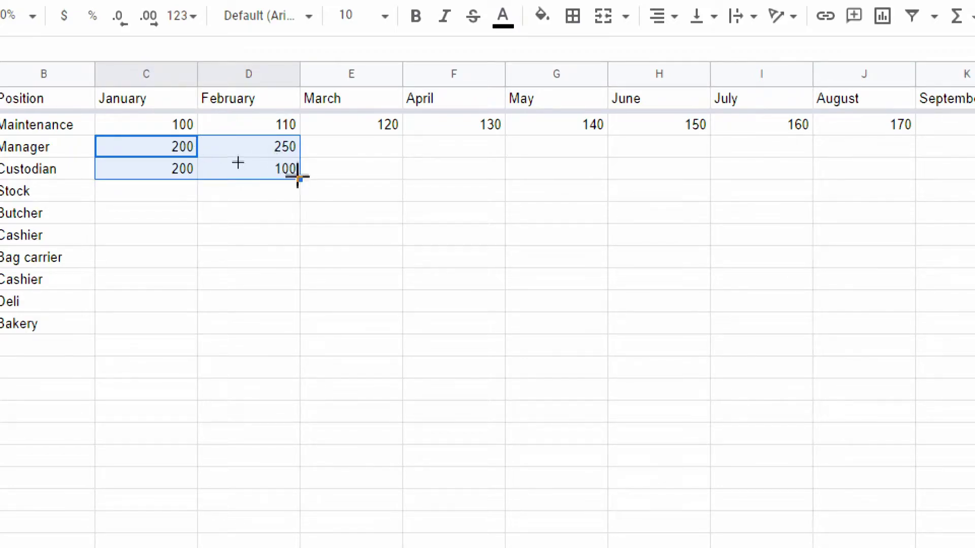
left_click_drag(300, 179, 916, 175)
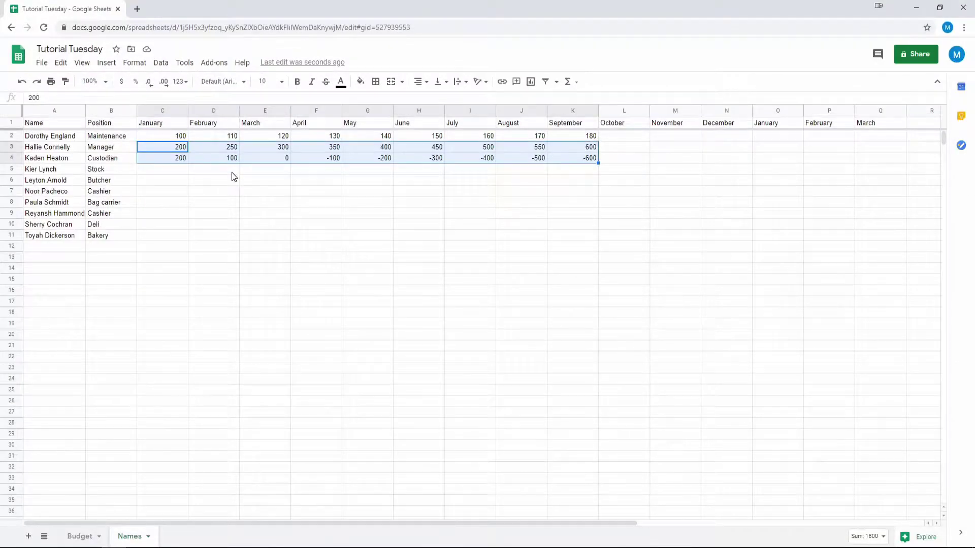
left_click(311, 158)
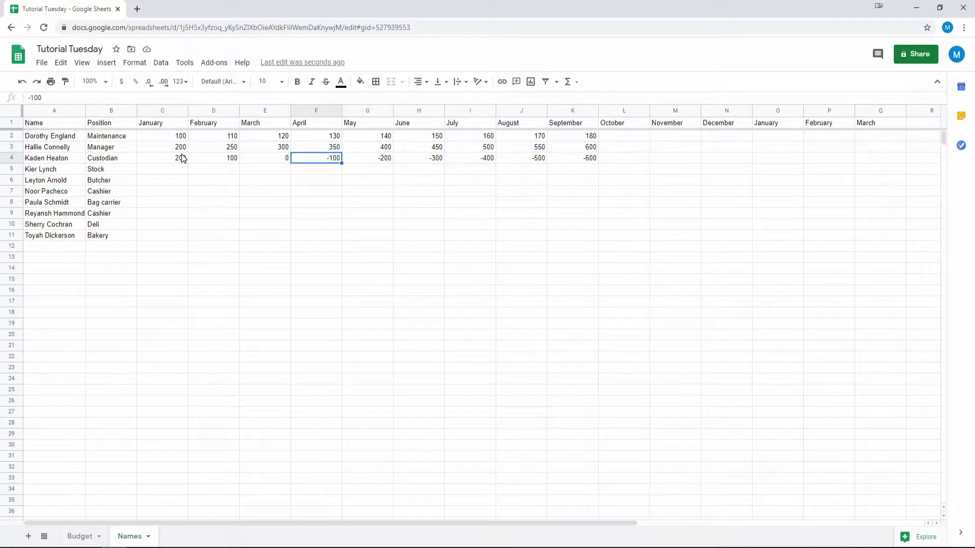
left_click(255, 152)
left_click(330, 152)
left_click(375, 155)
left_click(424, 148)
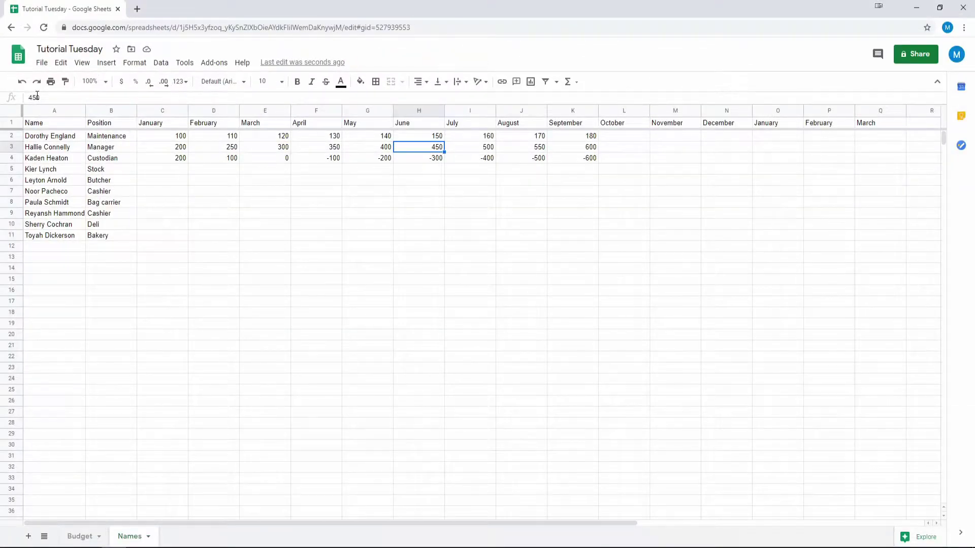
Enter the dates January 01, 2022 in A13 and January 02, 2022 in A14, below the employee list
left_click(55, 257)
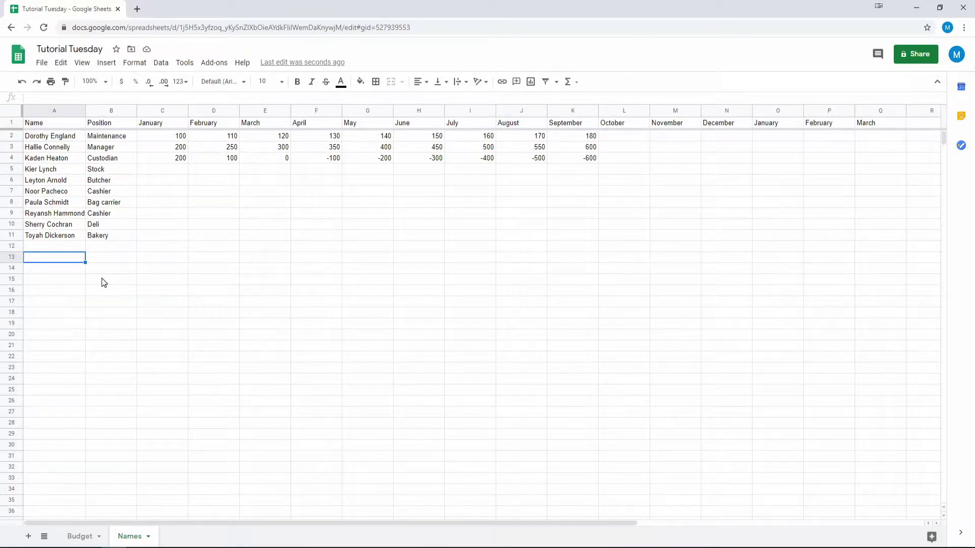
type("January ")
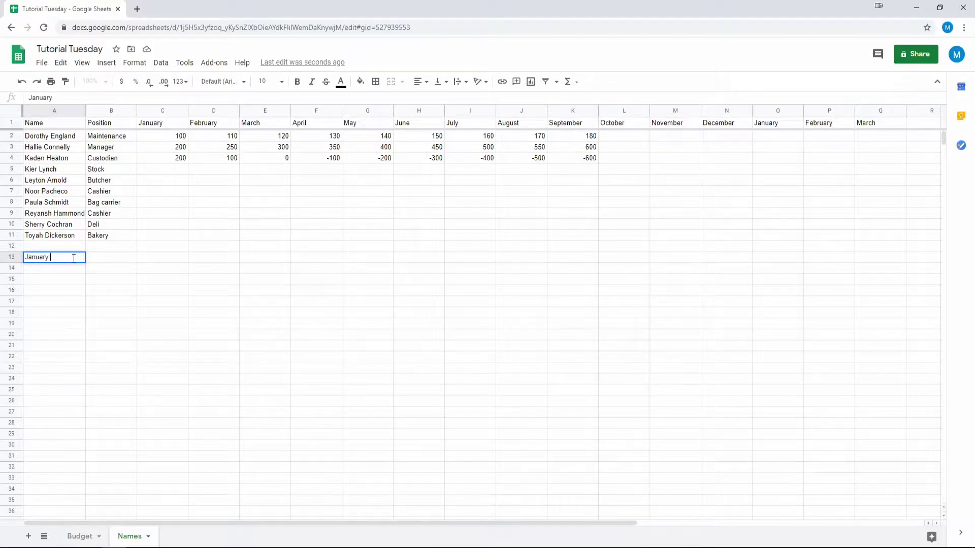
type("01, 2022")
key("Return")
type("January")
key("BackSpace")
key("BackSpace")
key("BackSpace")
type("02, 2022")
key("Return")
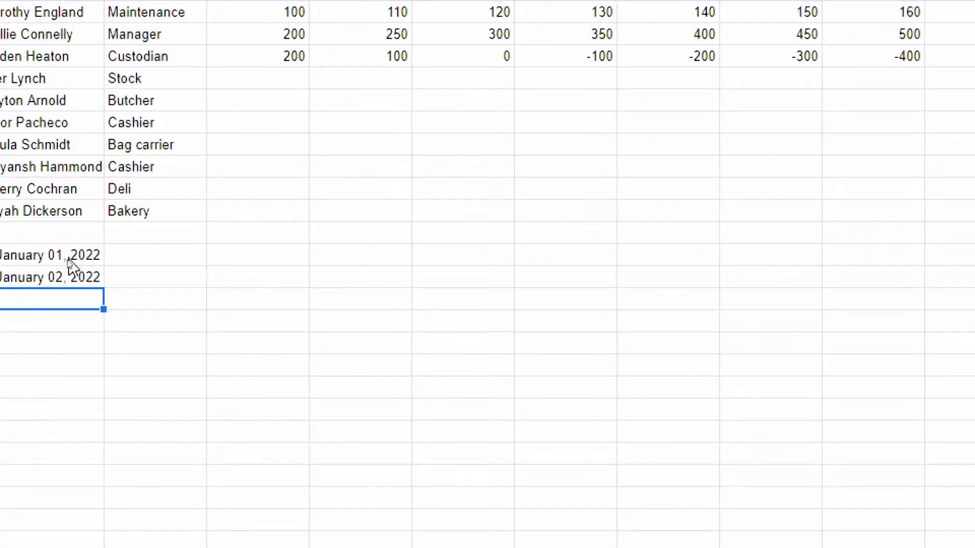
Autofill the daily date series from A13:A14 down through A21
left_click_drag(45, 261, 92, 447)
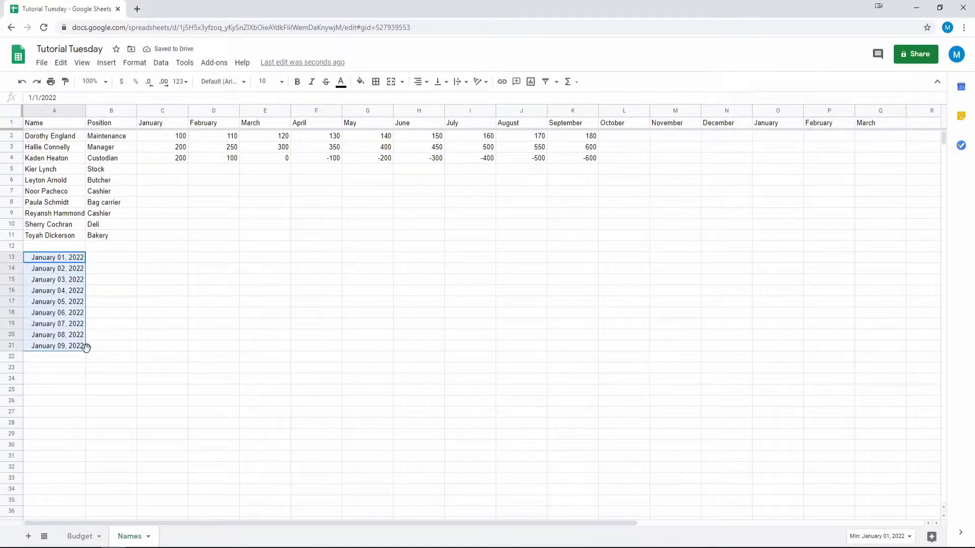
left_click(102, 345)
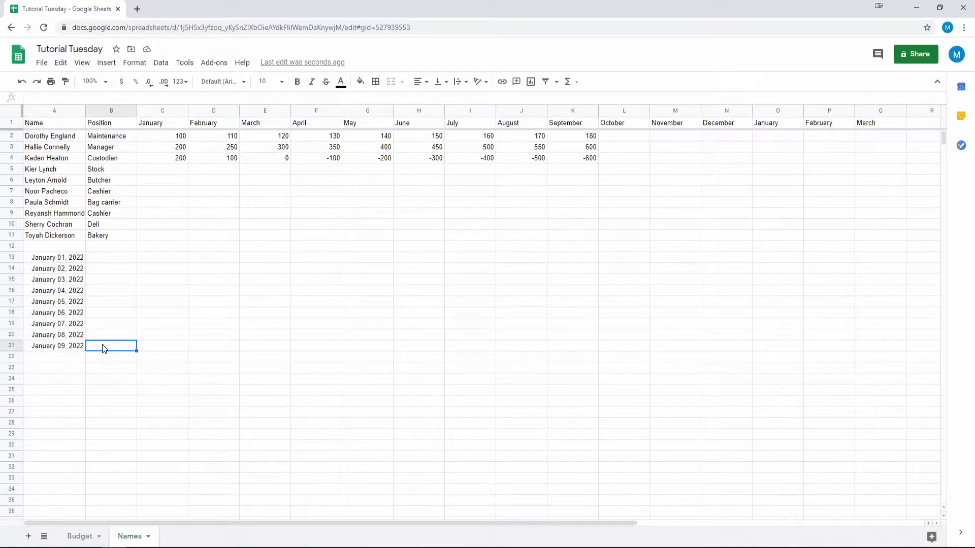
left_click(617, 211)
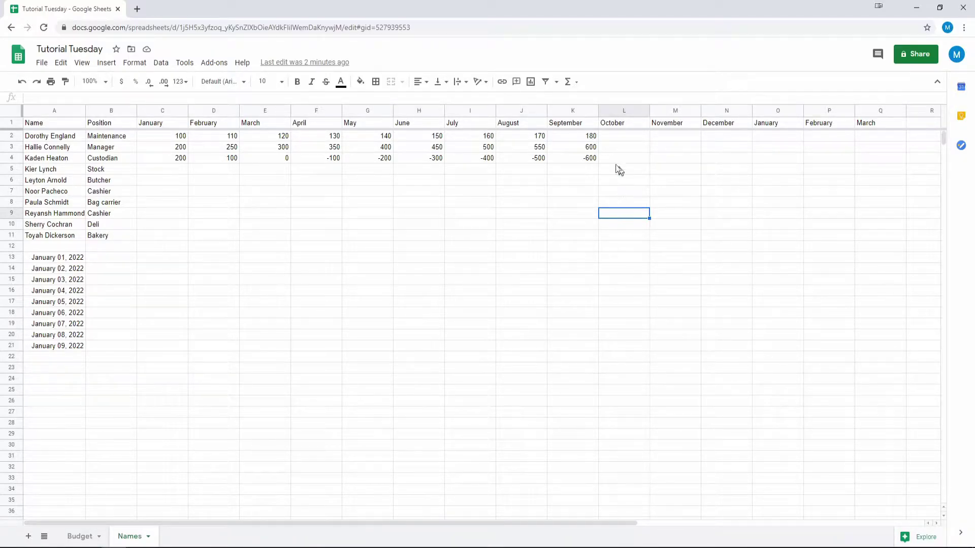
Clear the month headers after September in row 1 and enter Total as the header in L1
left_click(623, 124)
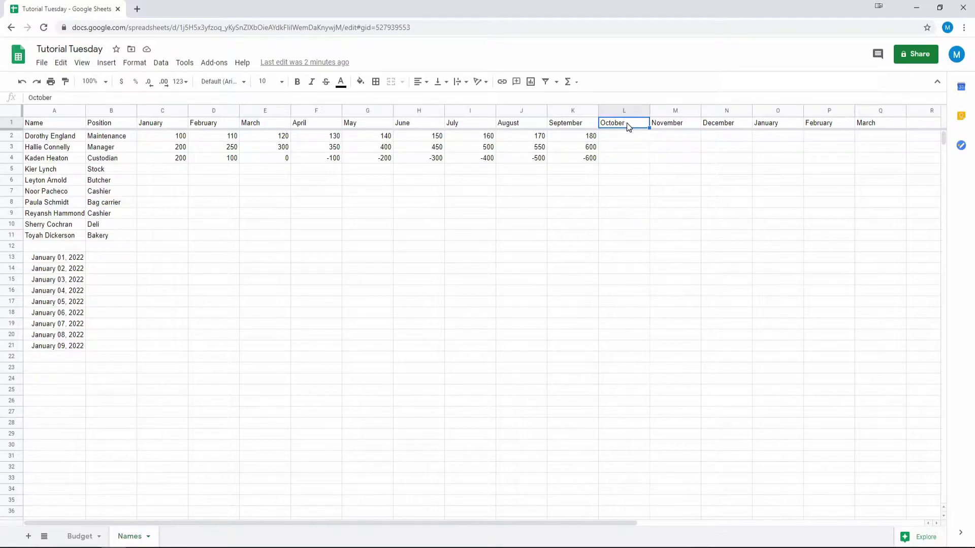
left_click(852, 124, "shift")
key("Delete")
type("Total")
key("Tab")
key("Down")
key("Down")
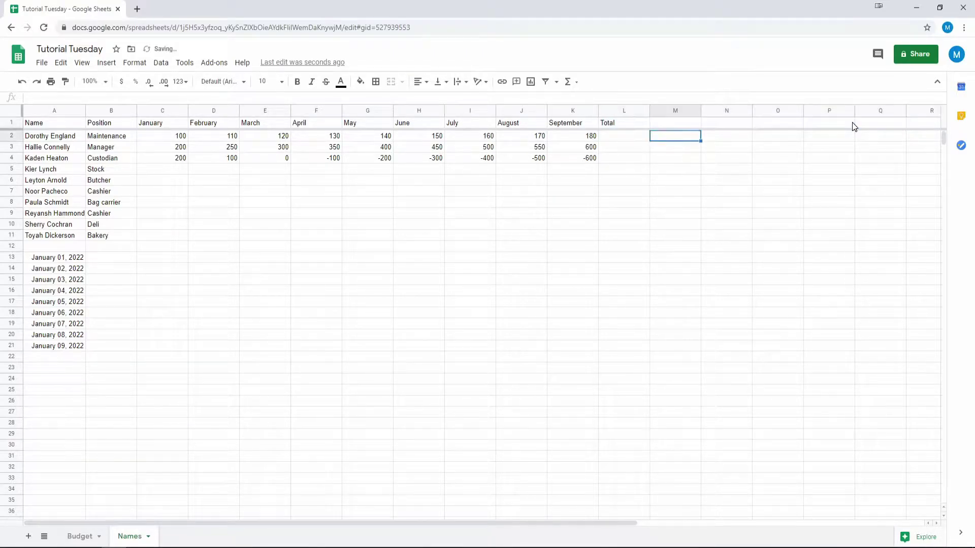
key("Left")
key("Left")
key("Down")
key("Down")
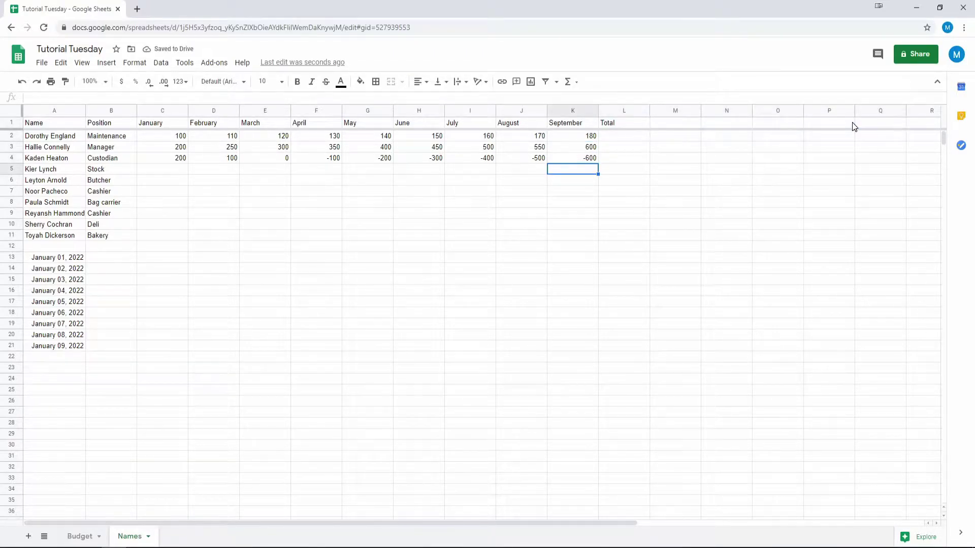
key("Right")
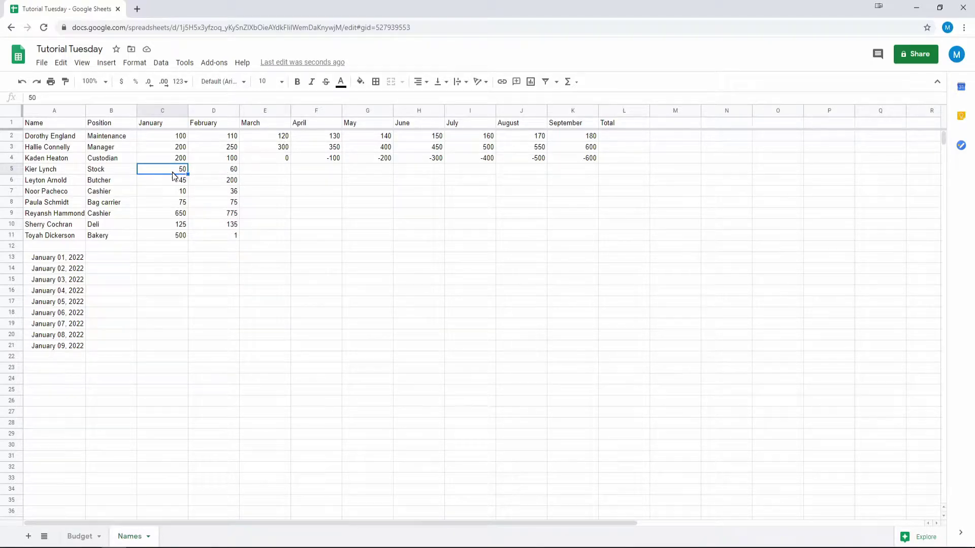
Autofill the number series from C5:D11 together across rows 5 to 11 through the September column
left_click_drag(175, 175, 886, 266)
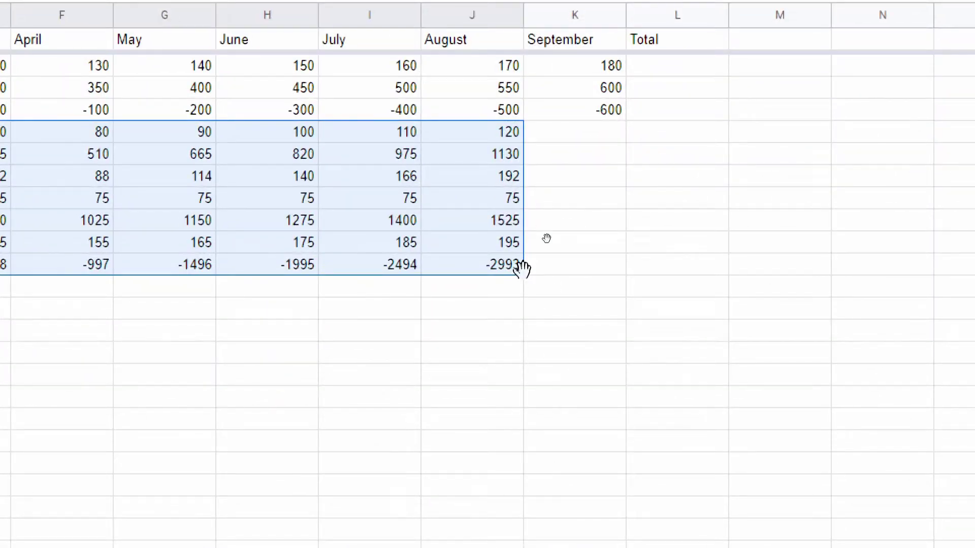
left_click_drag(523, 274, 587, 275)
left_click(587, 334)
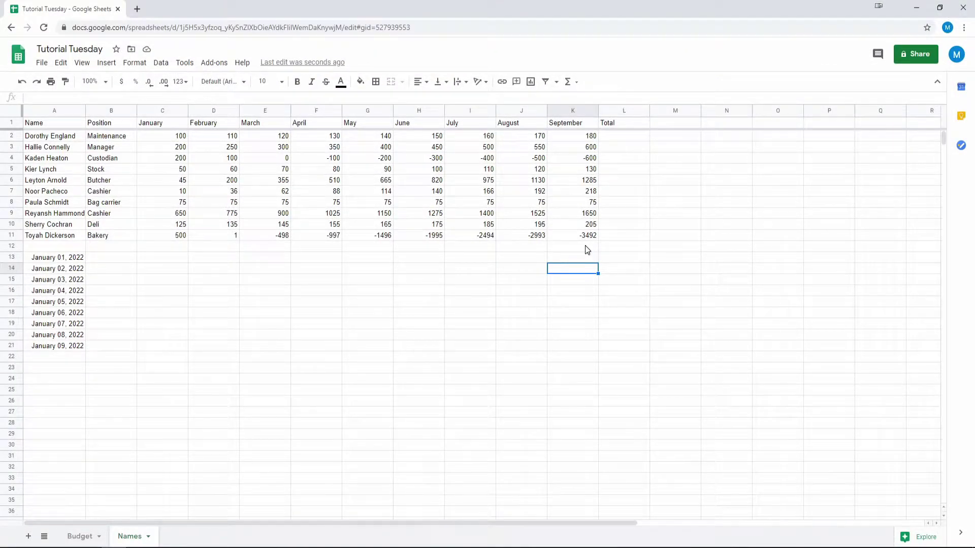
Total the January to September values of row 2 in L2 with =SUM(C2:K2)
left_click(630, 139)
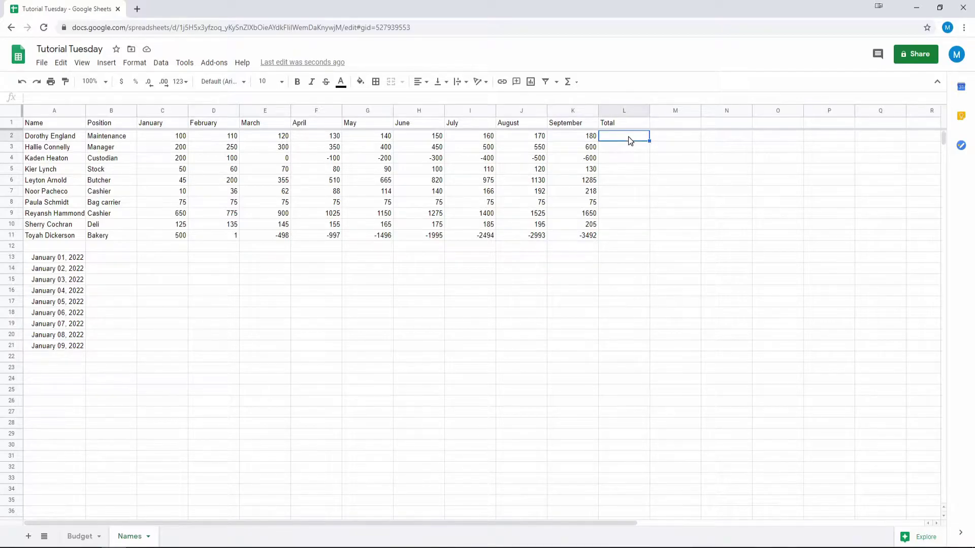
type("=sum")
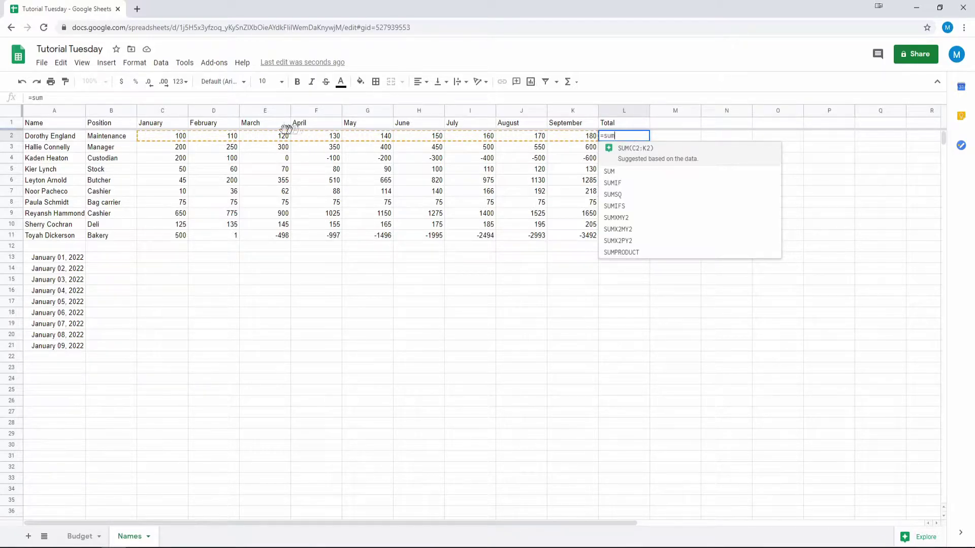
left_click(642, 159)
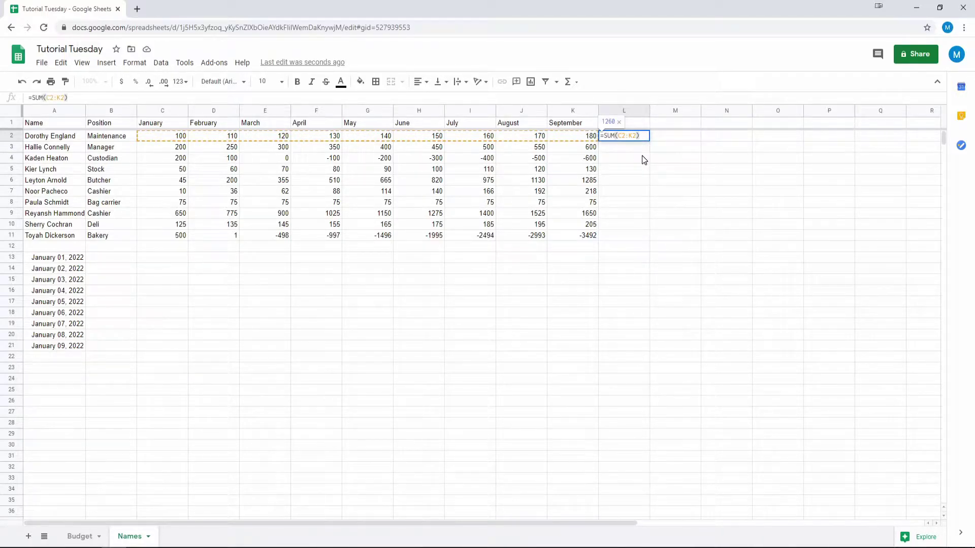
key("Return")
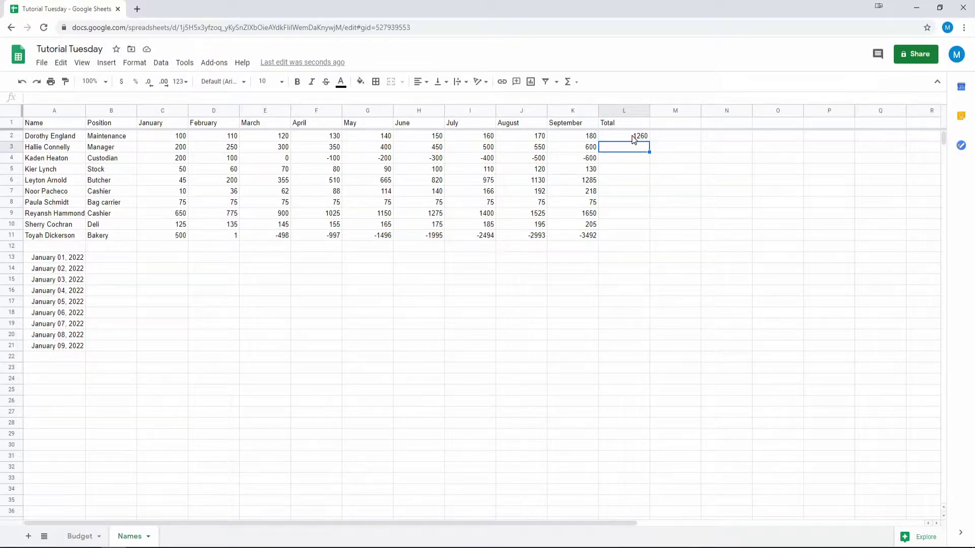
Examine the cell range used in the total formula in L2
left_click(631, 136)
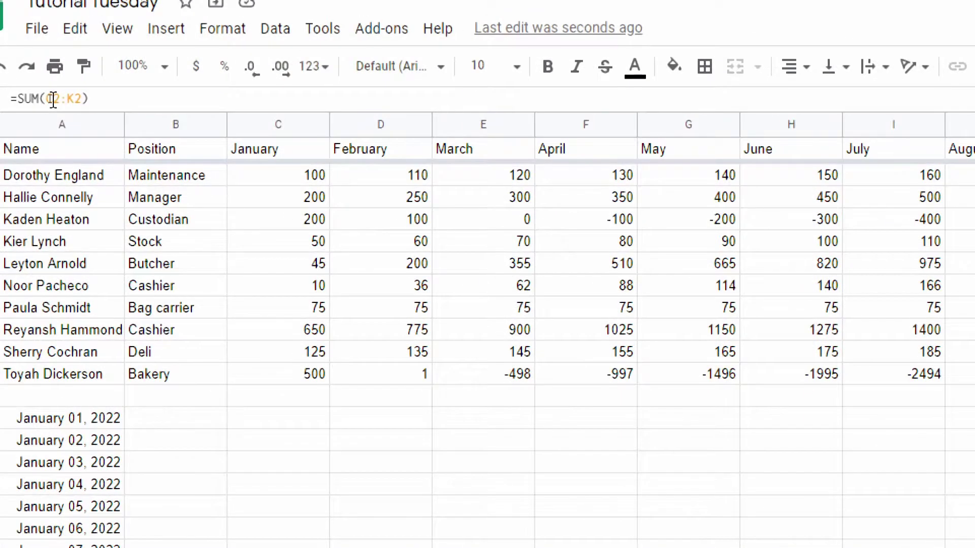
left_click_drag(41, 98, 84, 99)
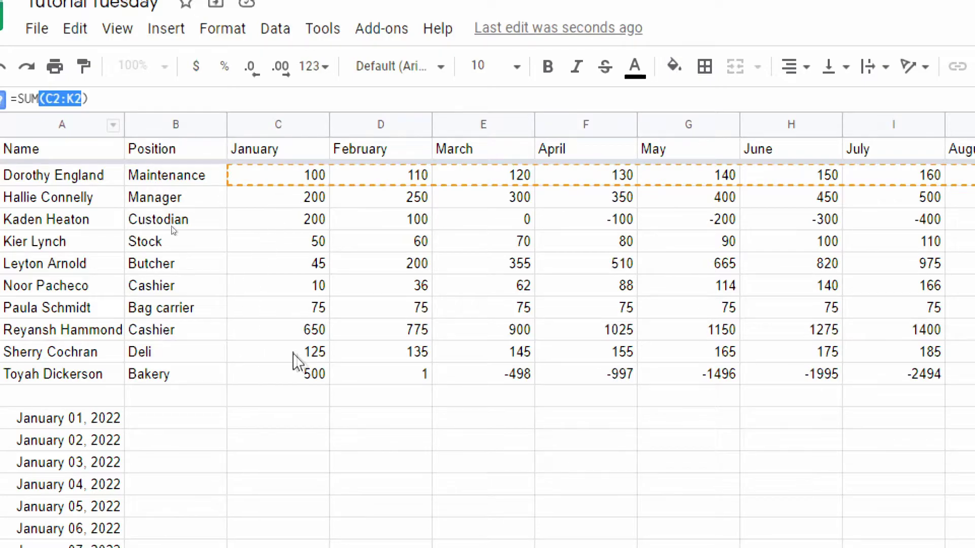
left_click(376, 381)
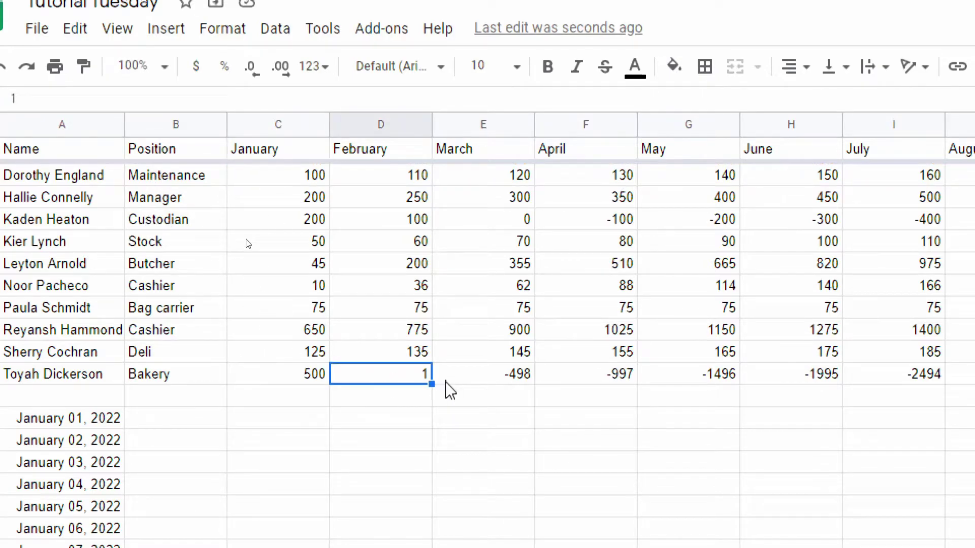
scroll(437, 392, "down", 1)
scroll(429, 391, "up", 1)
Autofill the total formula from L2 down through L11, and check the row 10 formula against its row
left_click(628, 139)
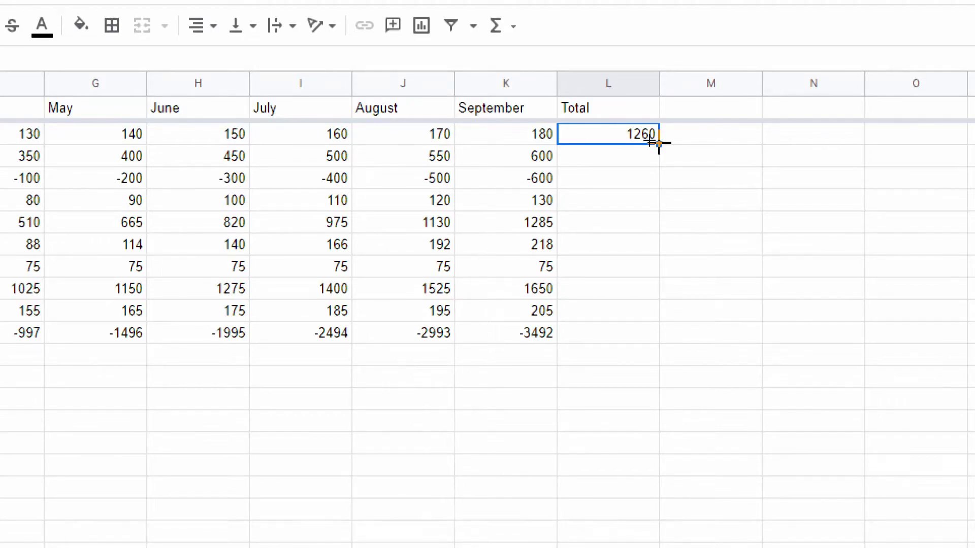
left_click_drag(659, 144, 646, 333)
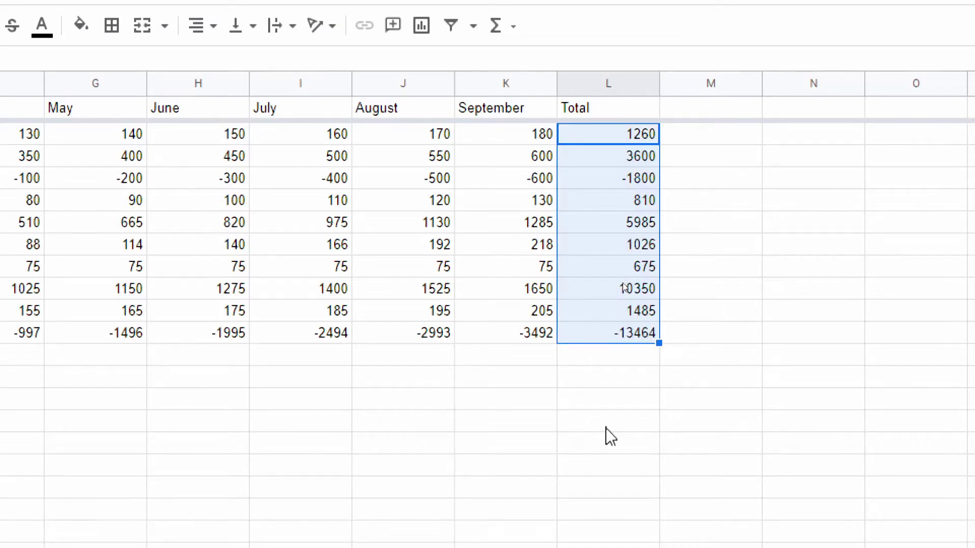
left_click(640, 310)
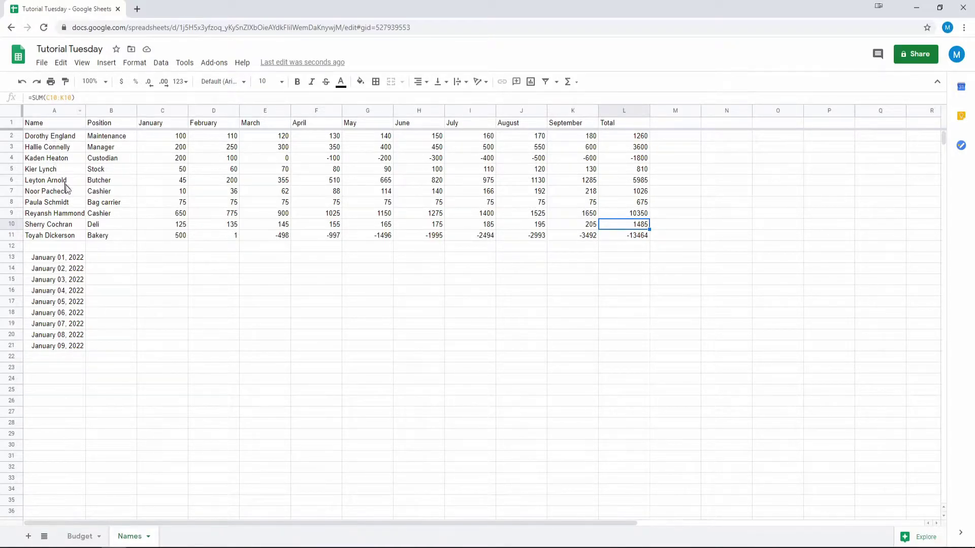
left_click(11, 224)
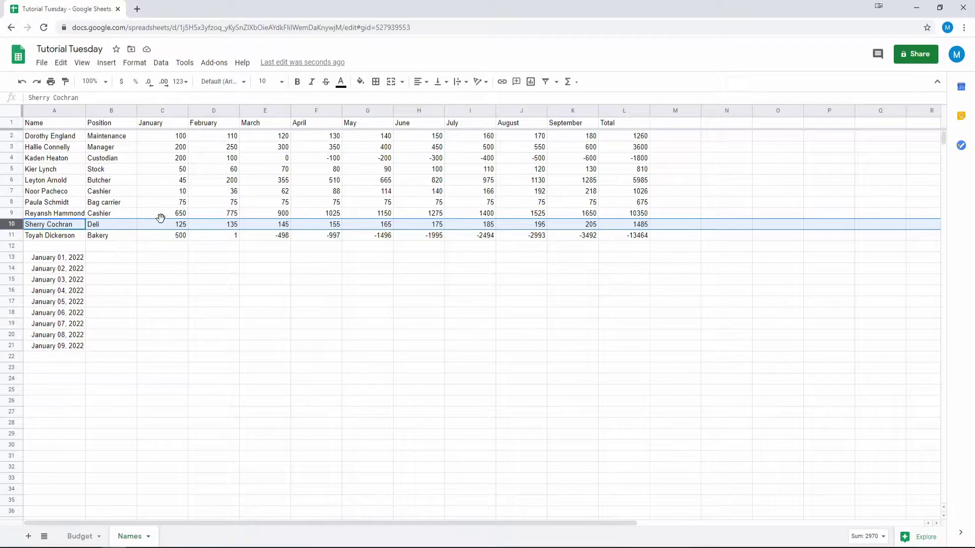
Select A23 as the paste destination, copy C2:C7 from the Budget sheet, and return to the Names sheet
left_click(55, 367)
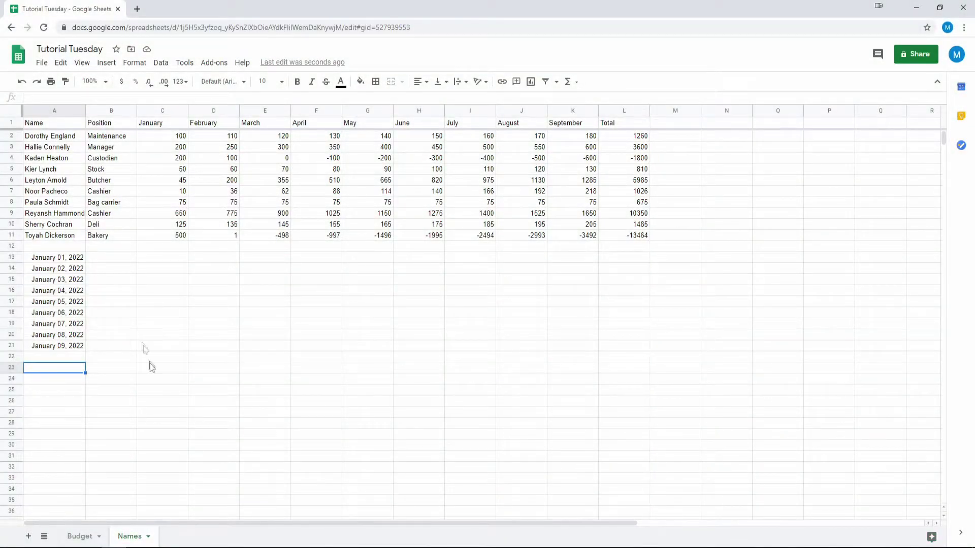
left_click(79, 537)
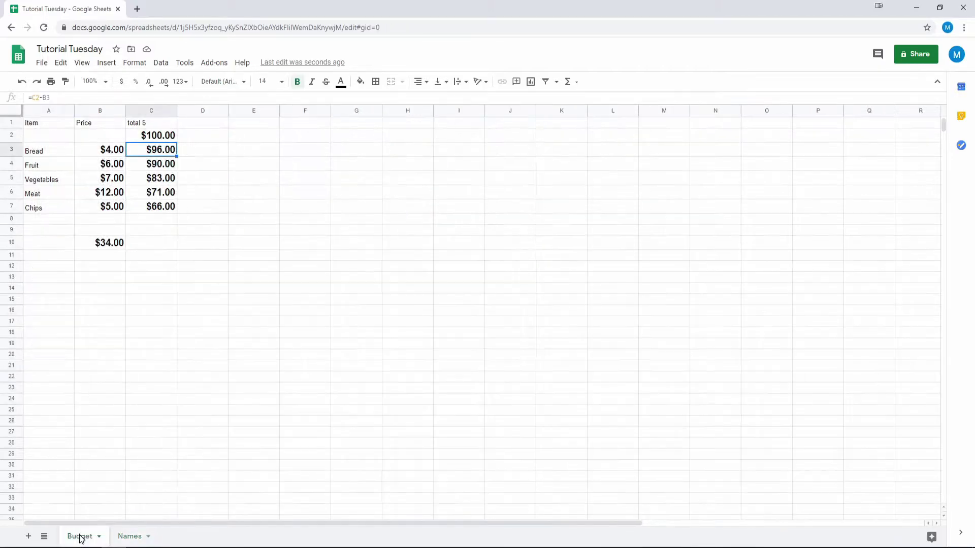
left_click(158, 137)
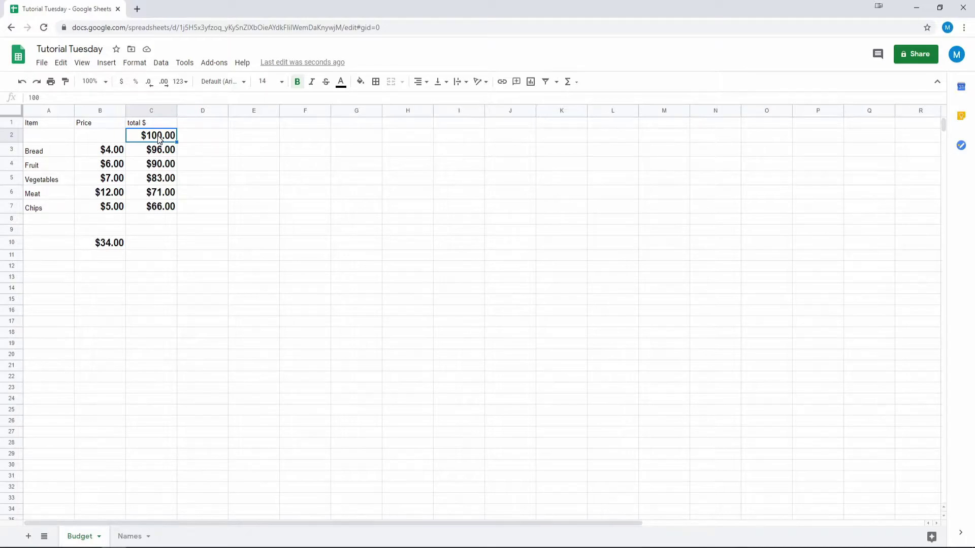
left_click_drag(166, 140, 170, 205)
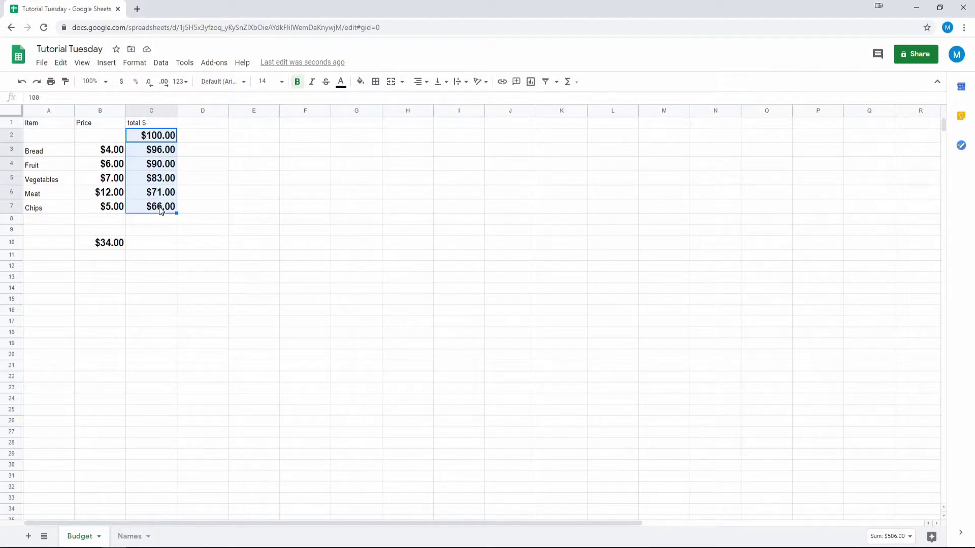
right_click(161, 208)
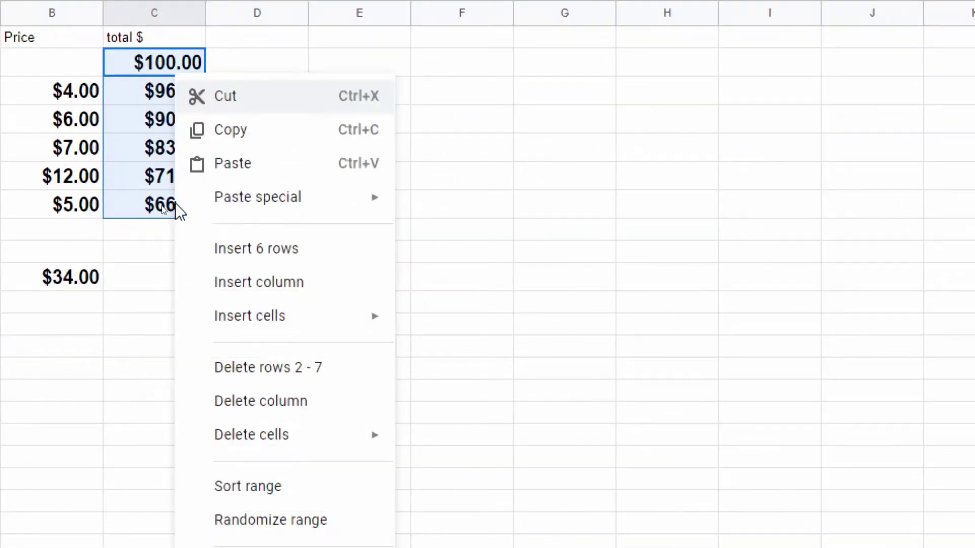
left_click(228, 135)
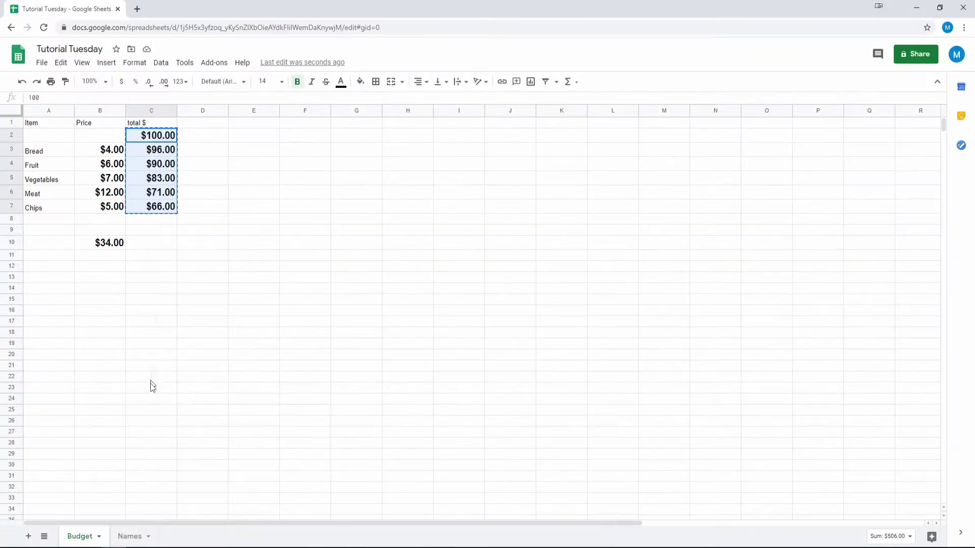
left_click(131, 536)
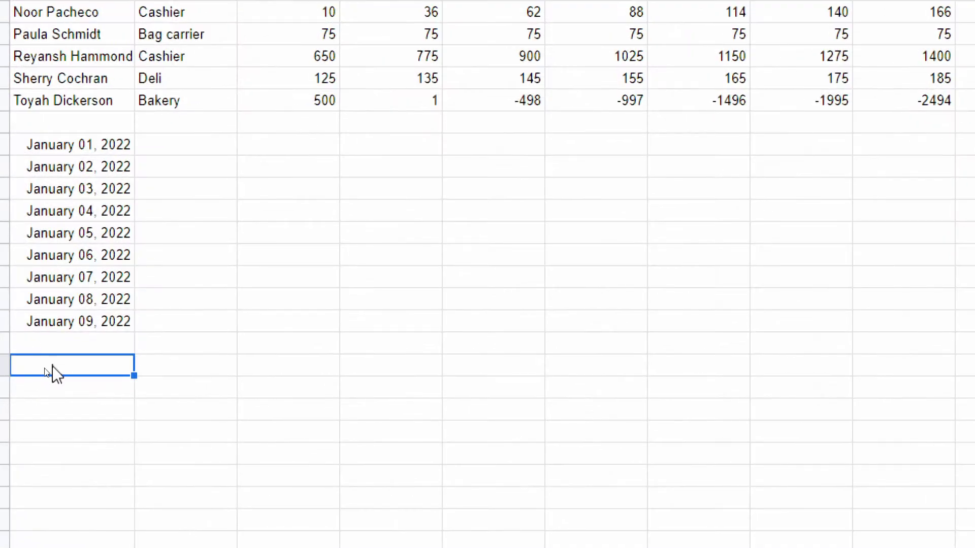
Paste only the values of the copied Budget cells at A23, and undo that paste
right_click(53, 373)
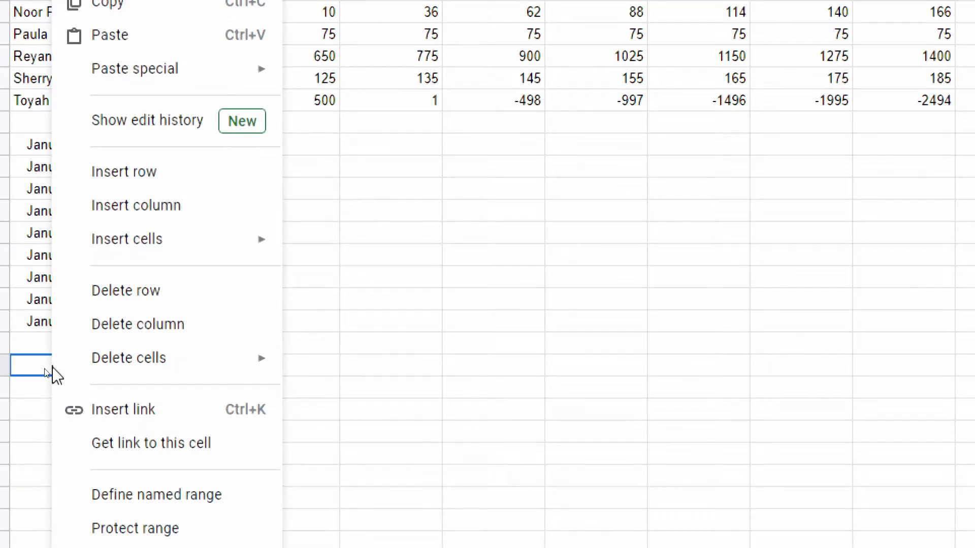
mouse_move(143, 83)
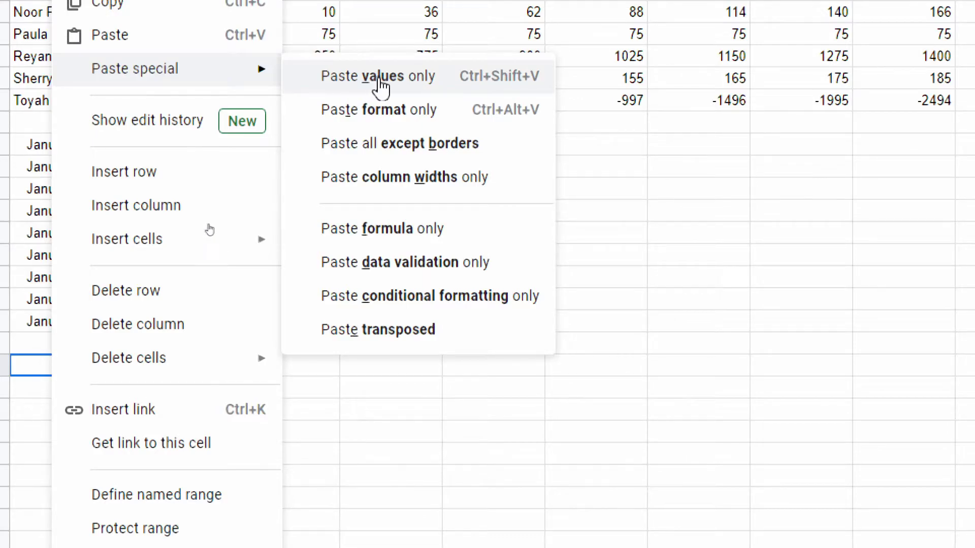
left_click(394, 83)
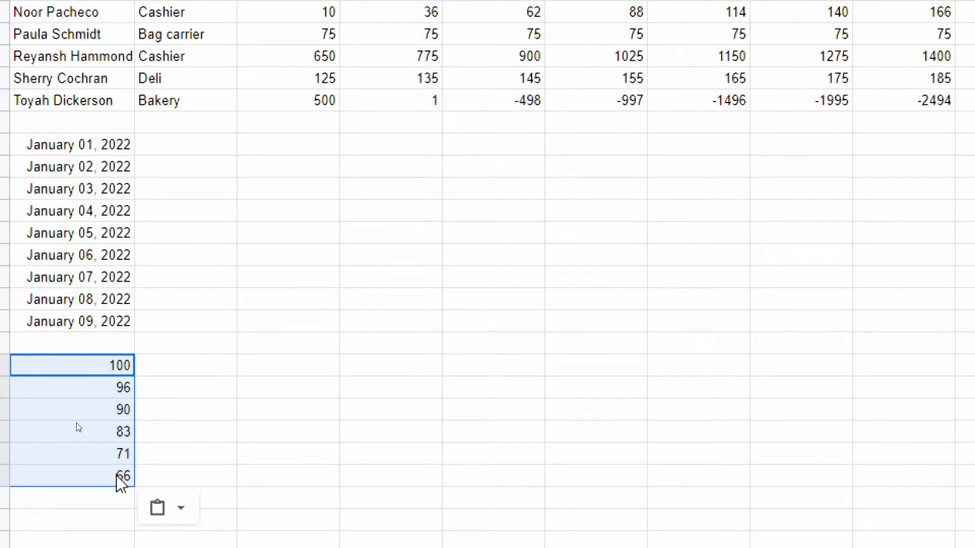
key("ctrl+z")
Paste only the formulas of the copied Budget cells at A23
right_click(97, 367)
mouse_move(272, 73)
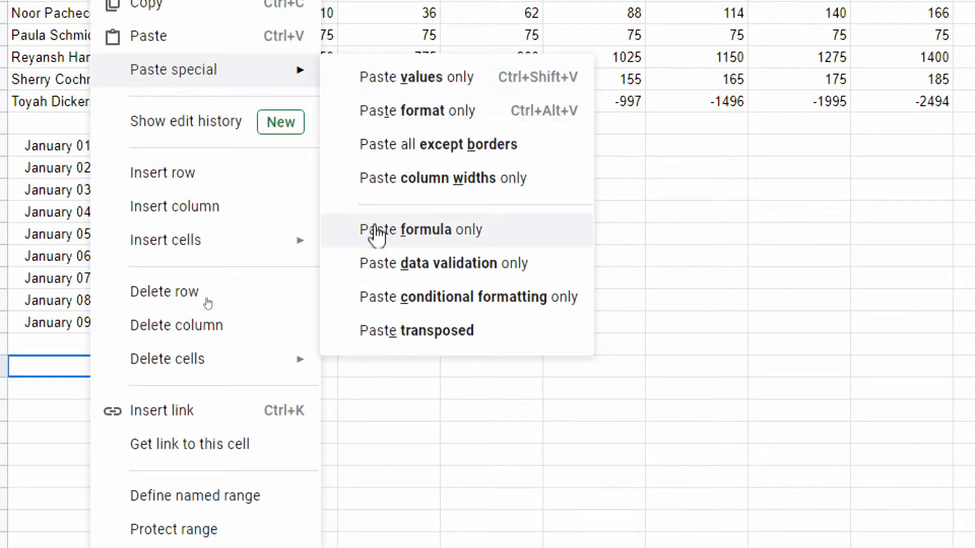
left_click(406, 231)
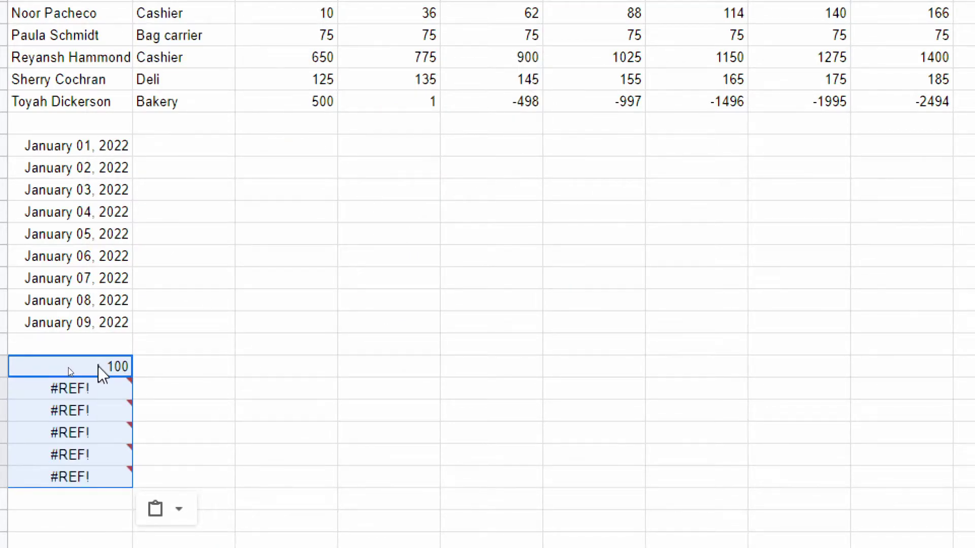
Examine the formula behind the error in A24 of the Names sheet, and select A23
mouse_move(67, 381)
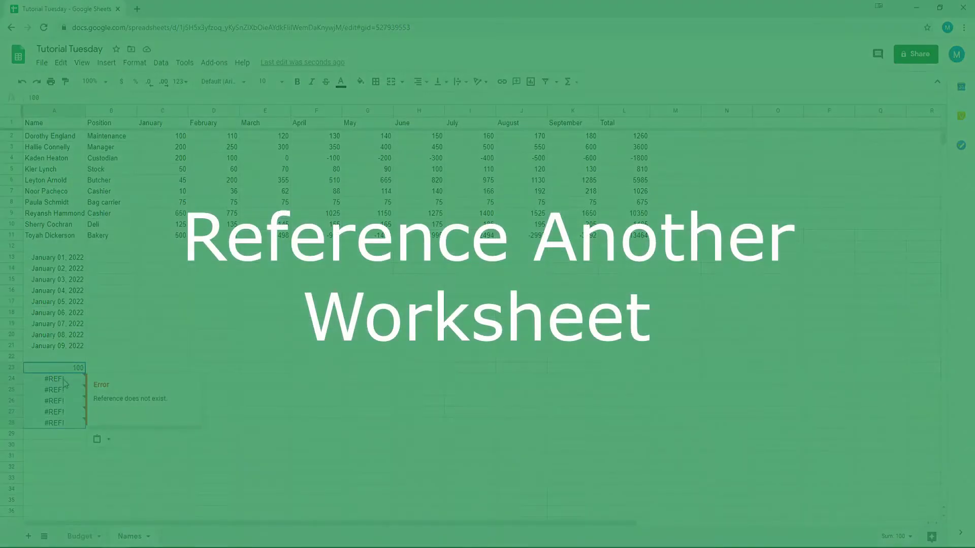
left_click(61, 382)
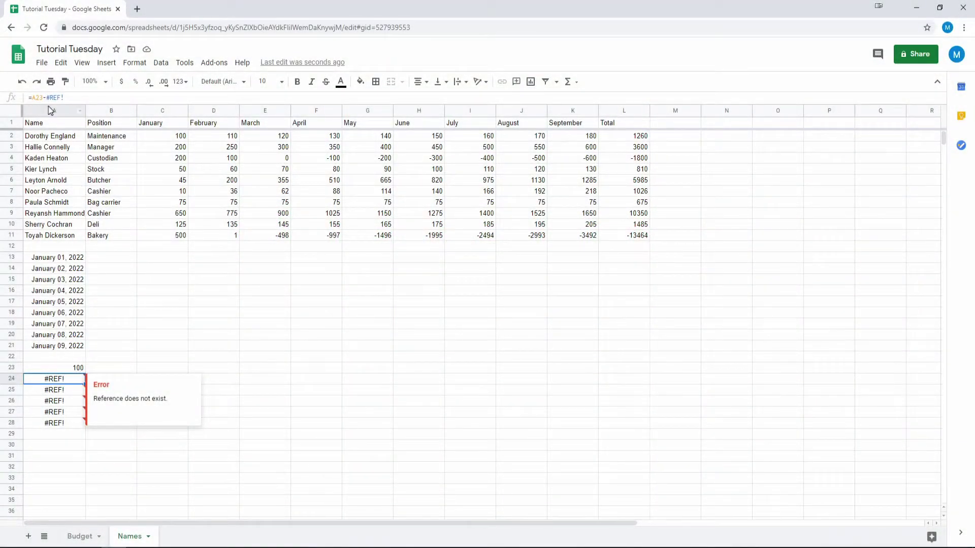
left_click_drag(32, 98, 67, 98)
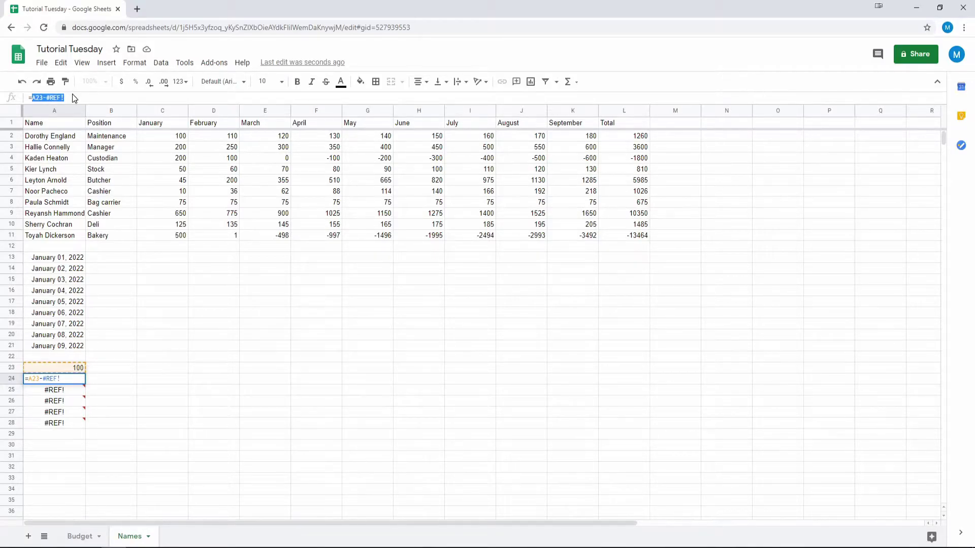
left_click(102, 389)
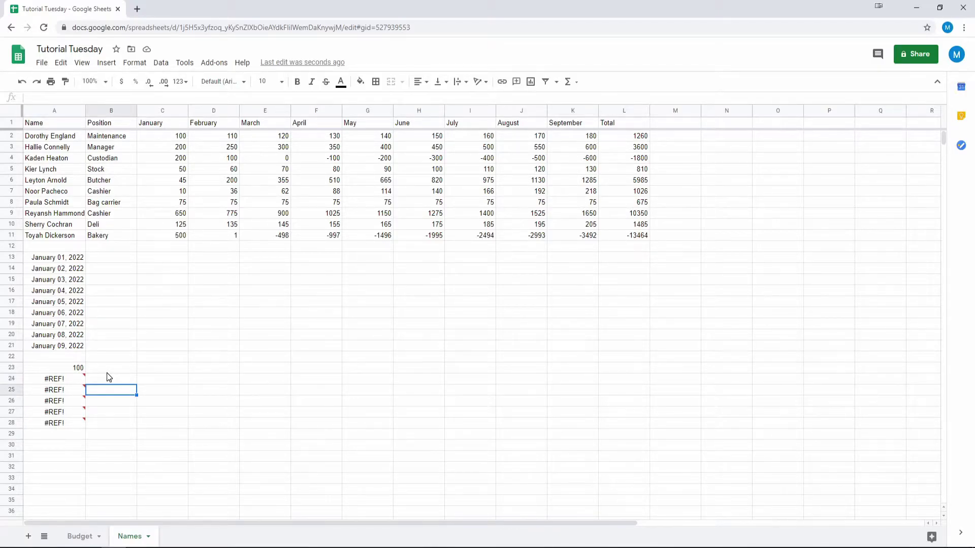
left_click(68, 372)
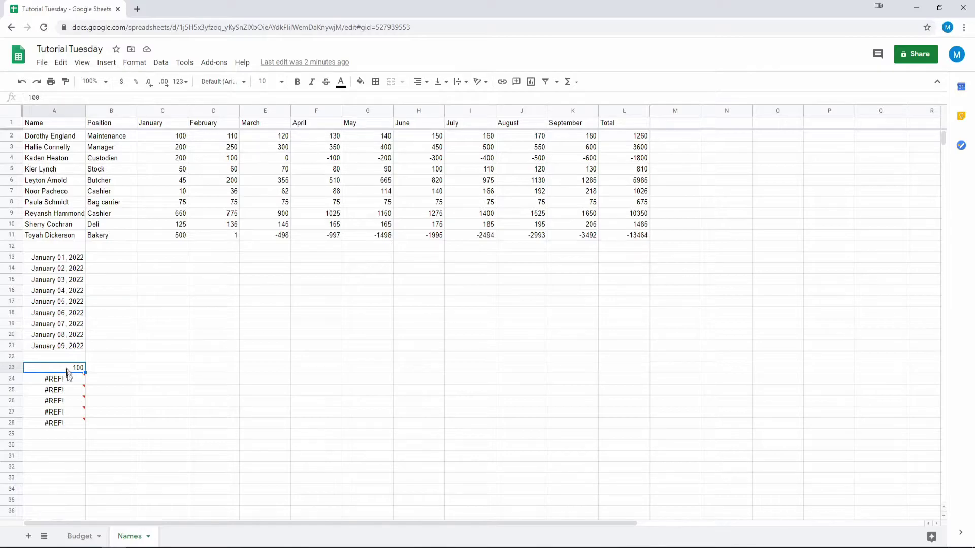
Review the contents of each total cell from C2 through C7 on the Budget sheet
left_click(83, 539)
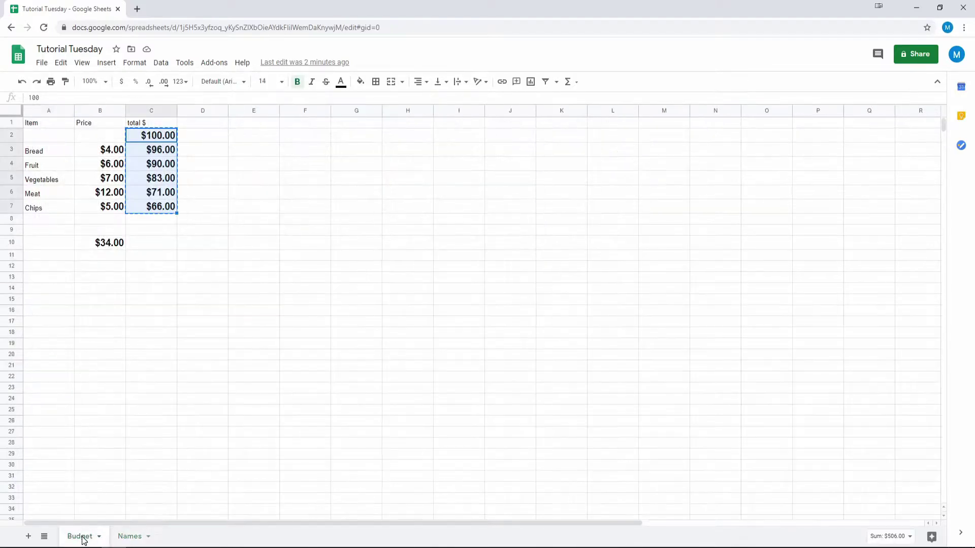
left_click(164, 140)
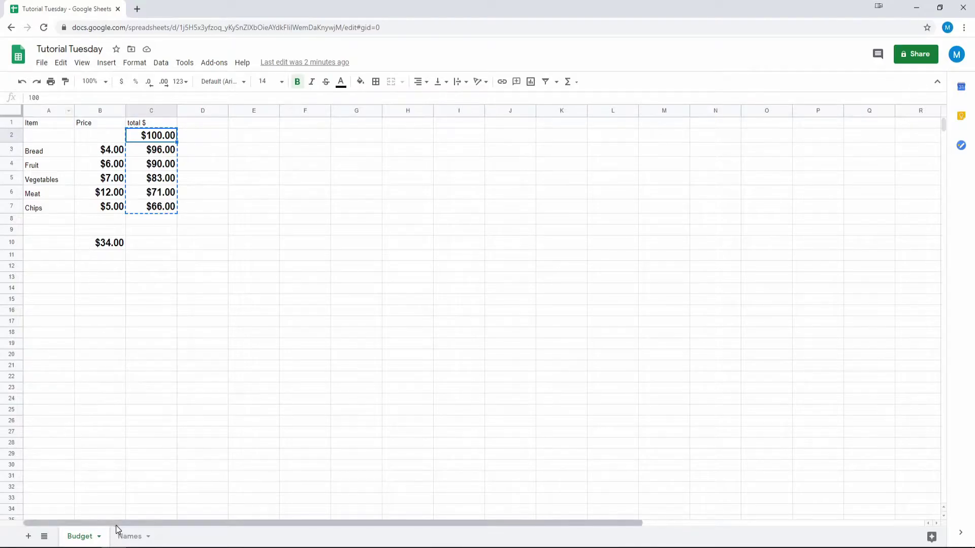
left_click(157, 153)
left_click(155, 165)
left_click(156, 180)
left_click(159, 195)
left_click(159, 206)
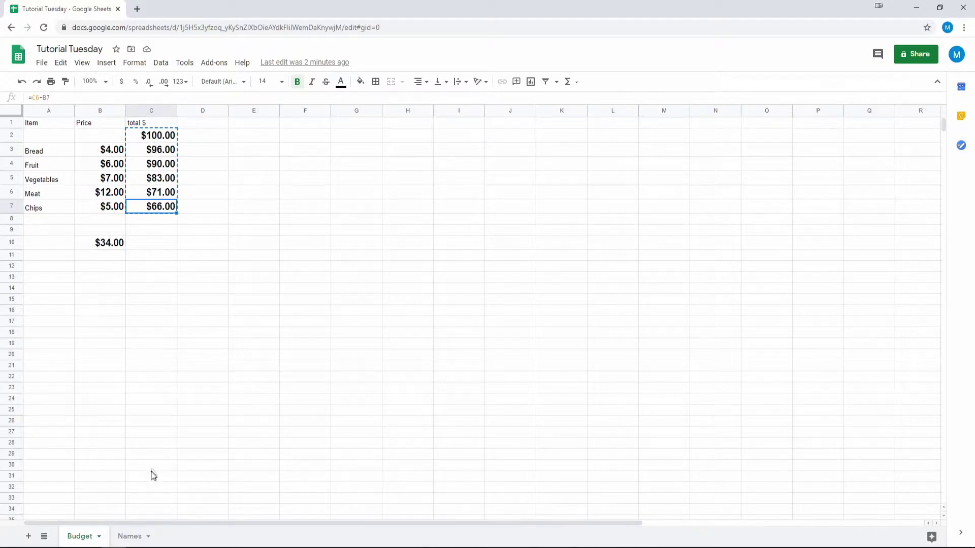
left_click(155, 139)
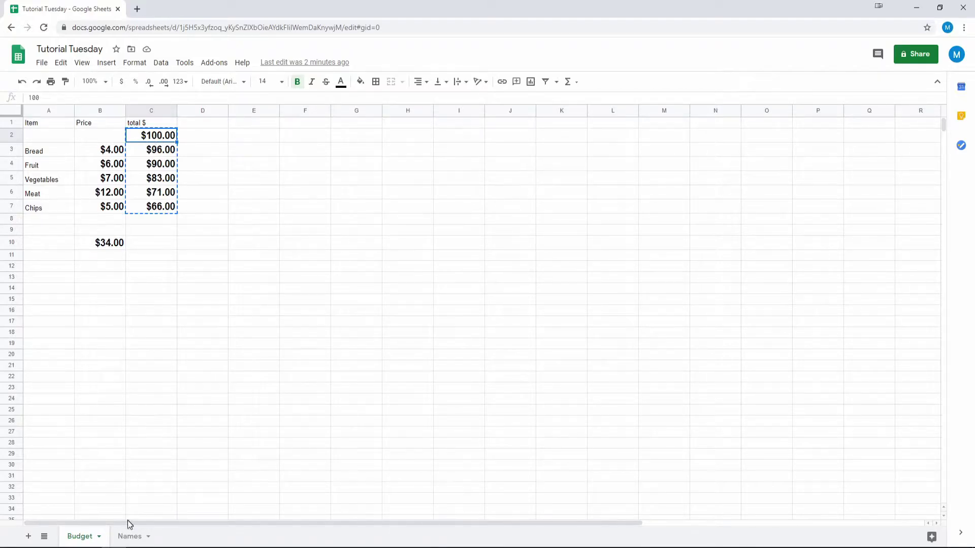
Replace the contents of A23 on the Names sheet with the cross-sheet reference =Budget!C2
left_click(130, 537)
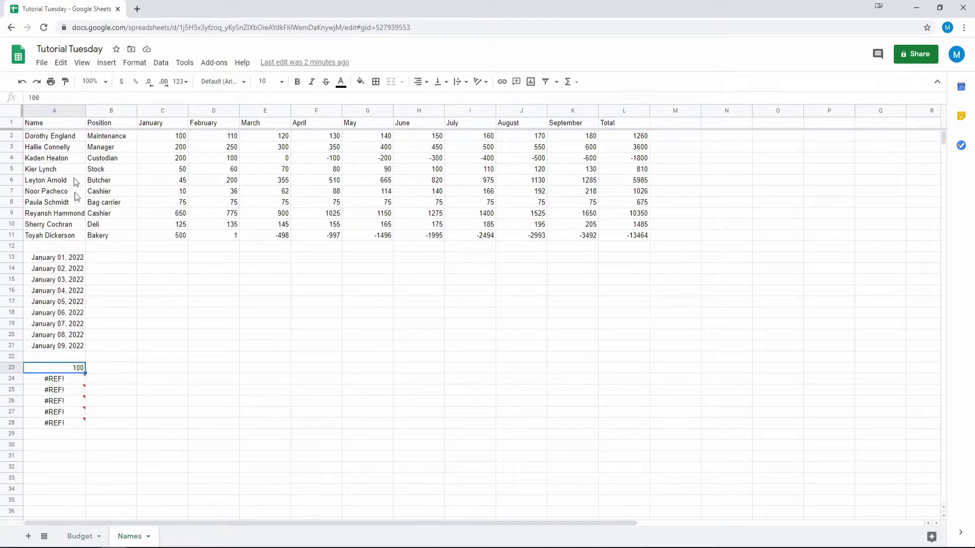
left_click_drag(53, 97, 22, 98)
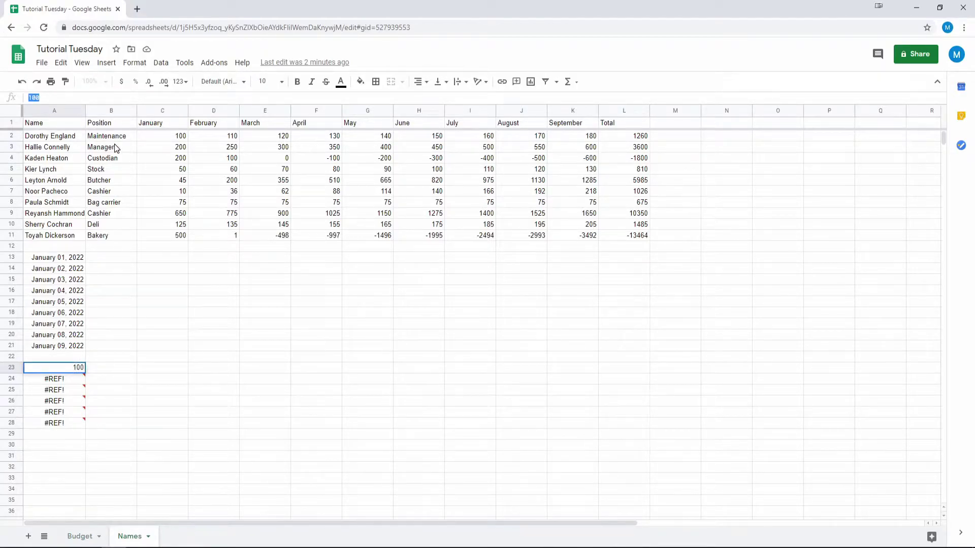
type("=")
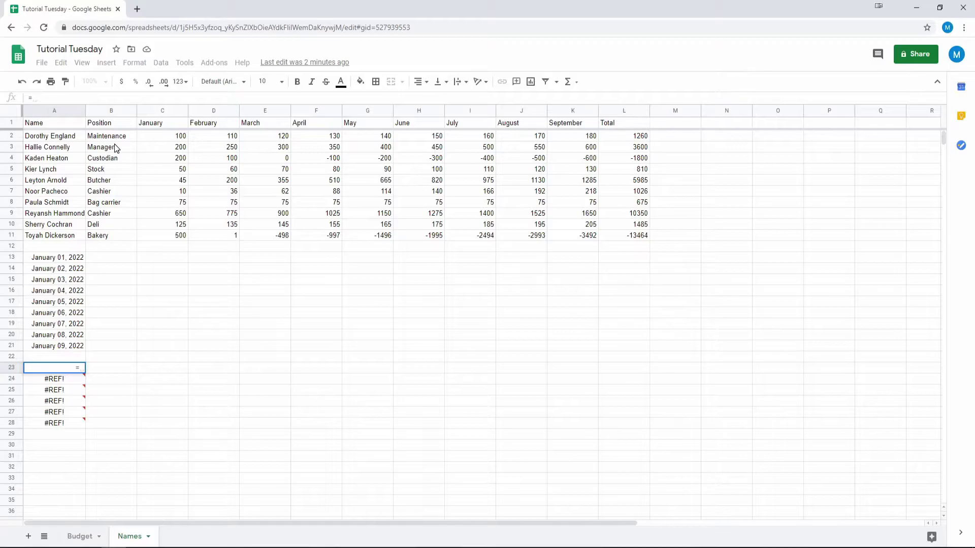
type("Budget")
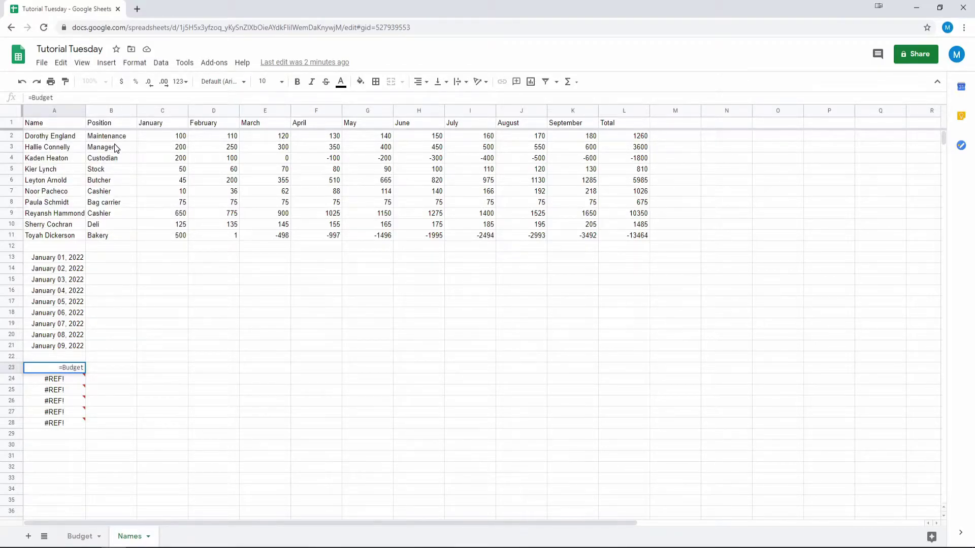
type("!")
type("C2")
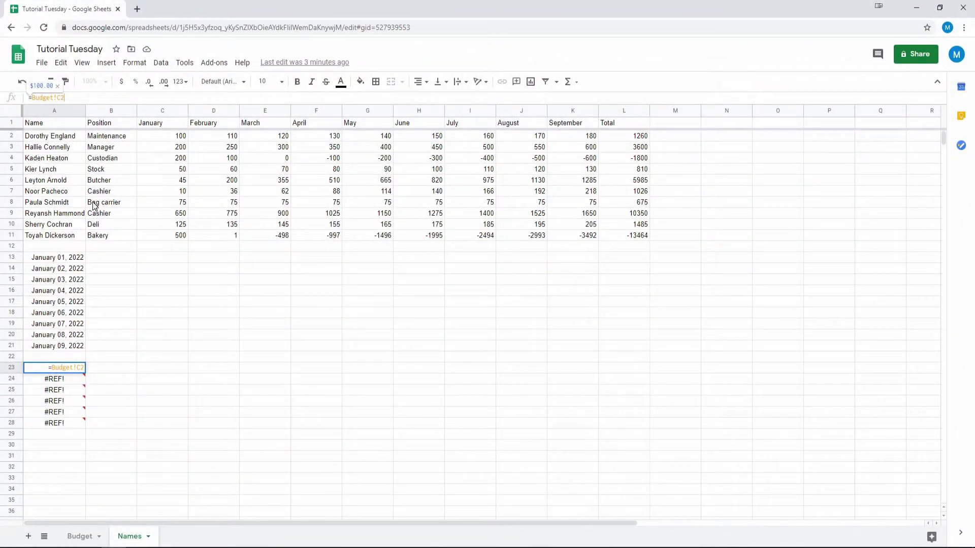
key("Return")
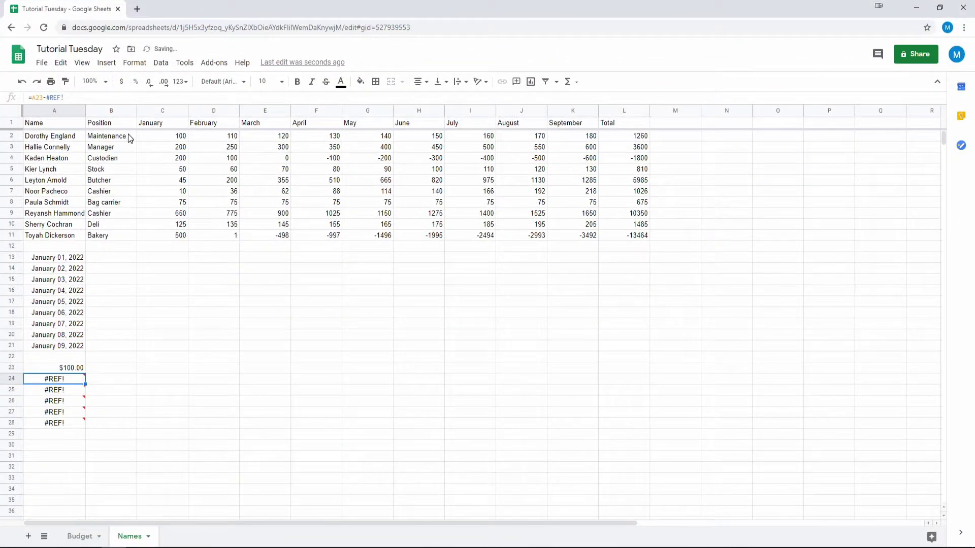
Autofill the Budget reference from A23 down through A28, and check the filled references against the Budget sheet
left_click(73, 371)
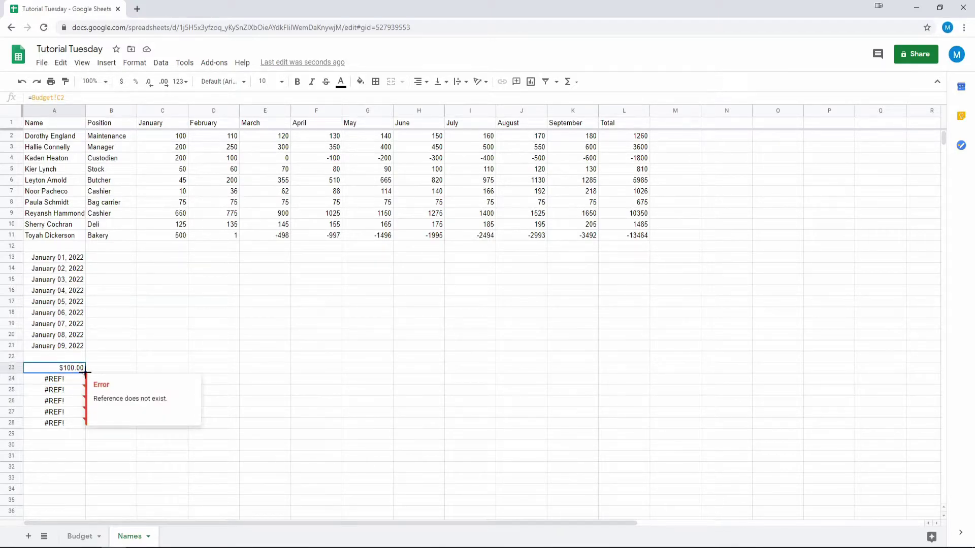
left_click_drag(85, 373, 84, 422)
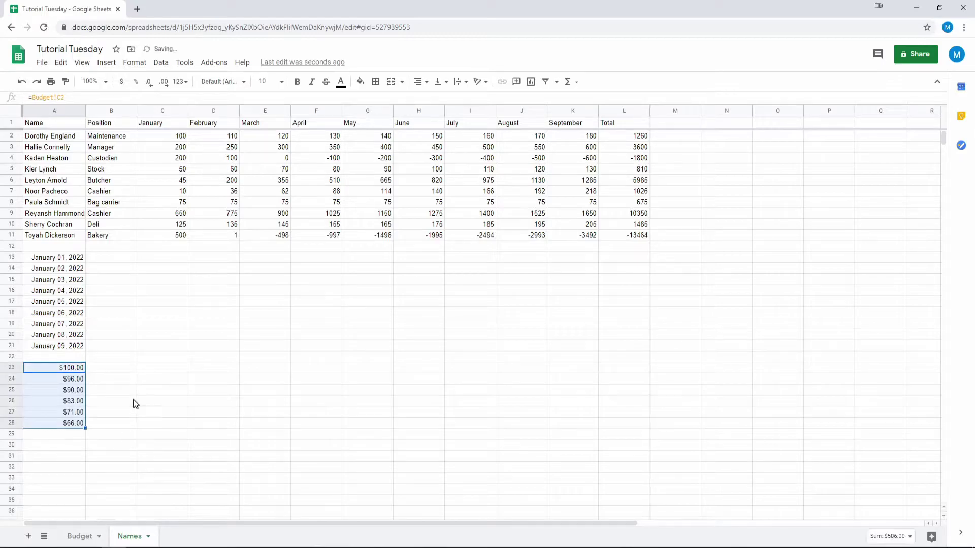
left_click(71, 381)
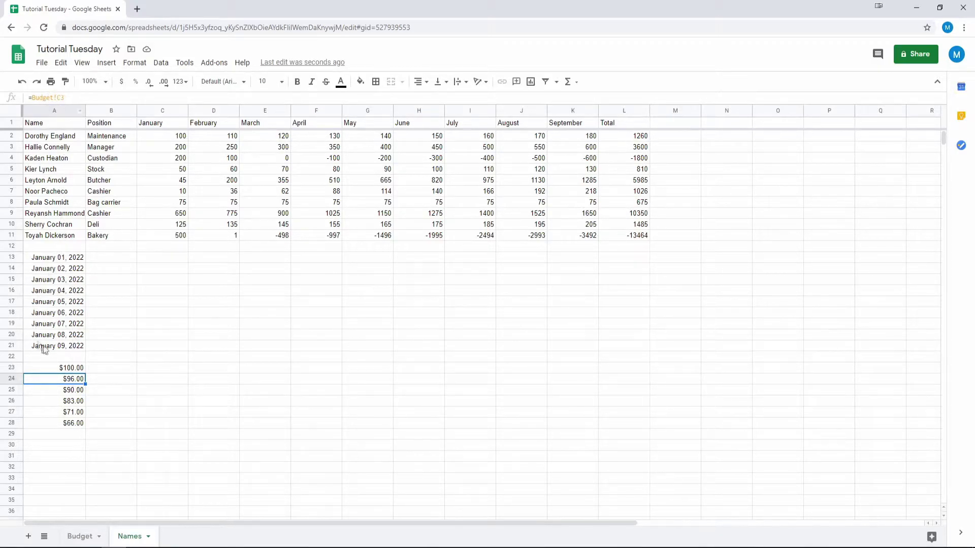
left_click(75, 393)
left_click(76, 425)
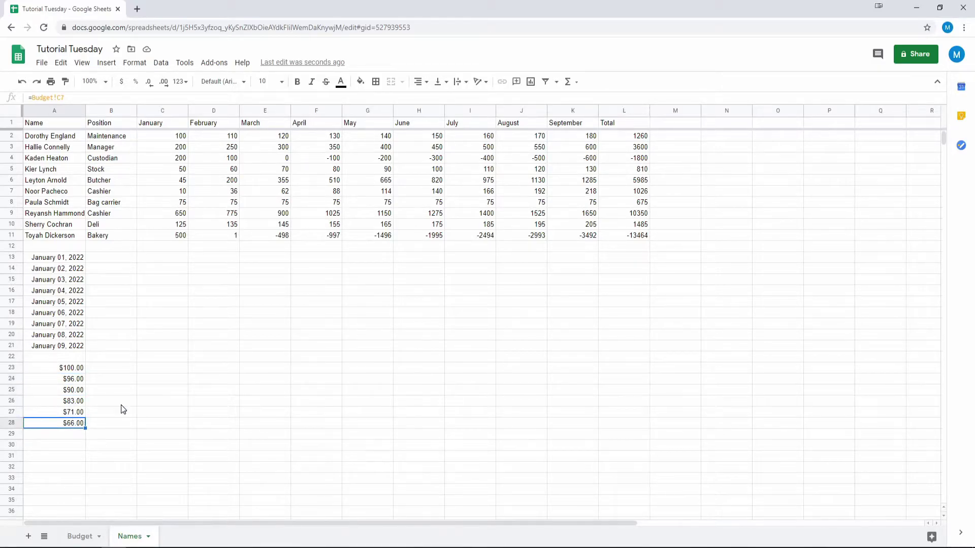
left_click(80, 538)
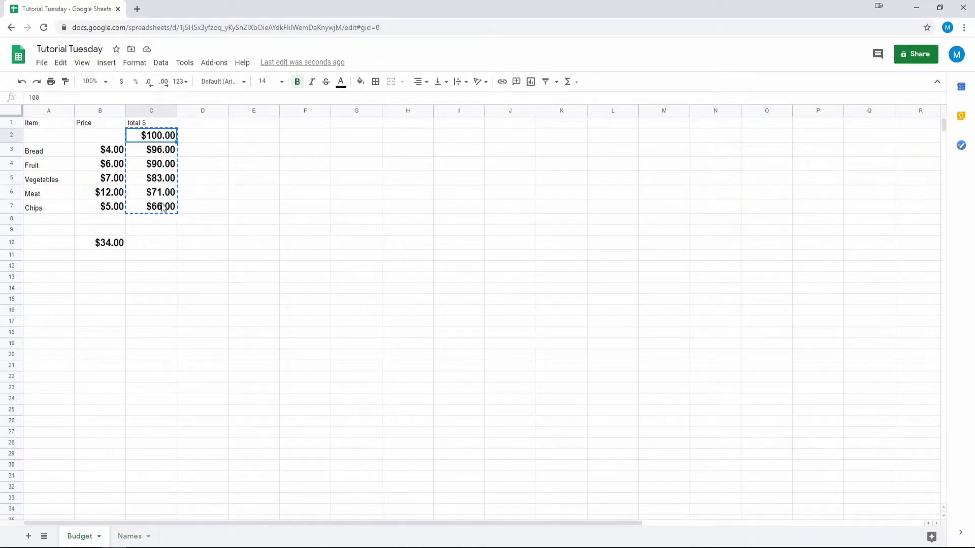
Duplicate the Names sheet, and compare the copy with the original
left_click(129, 537)
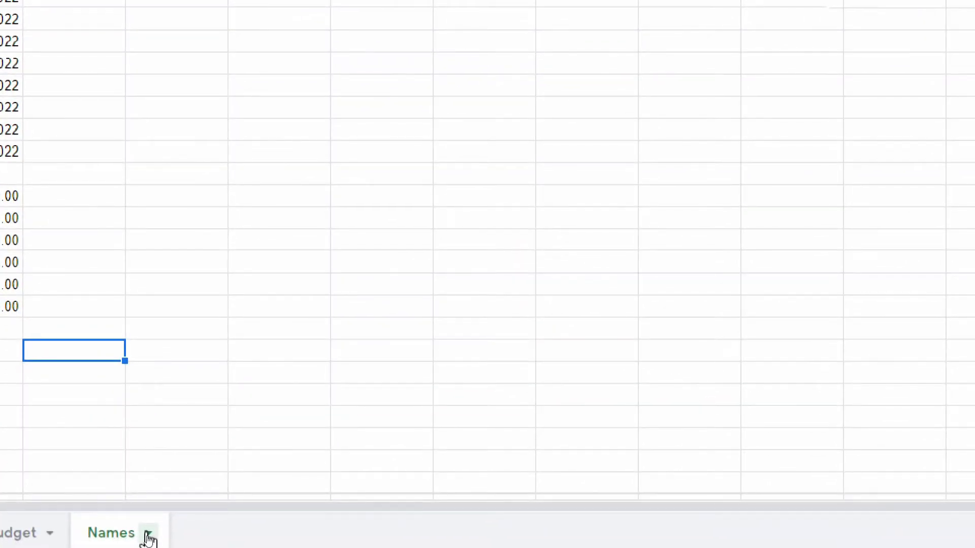
left_click(148, 535)
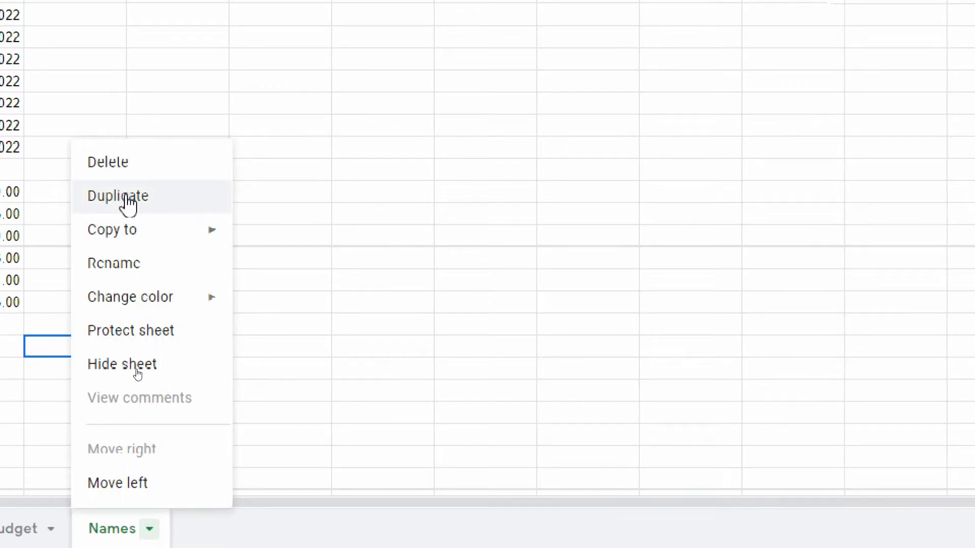
left_click(122, 196)
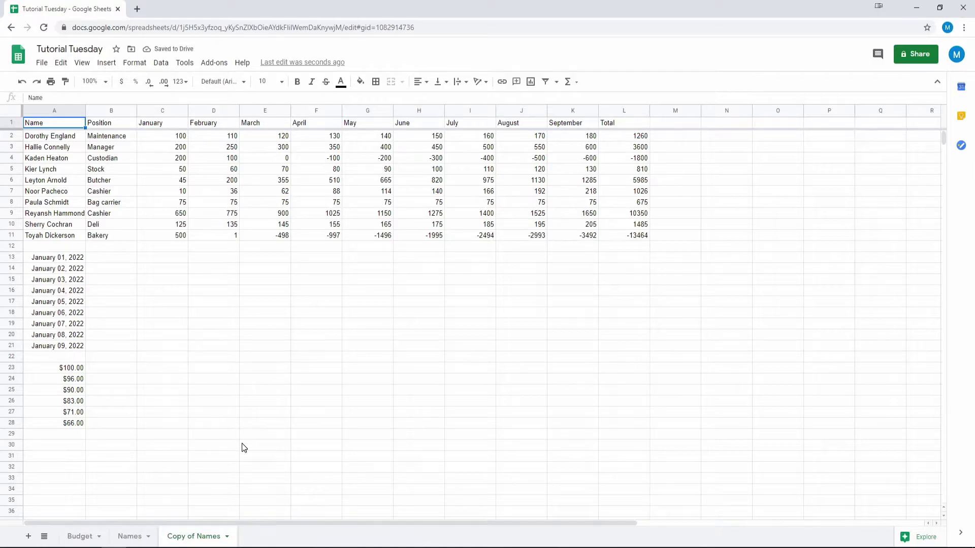
left_click(133, 537)
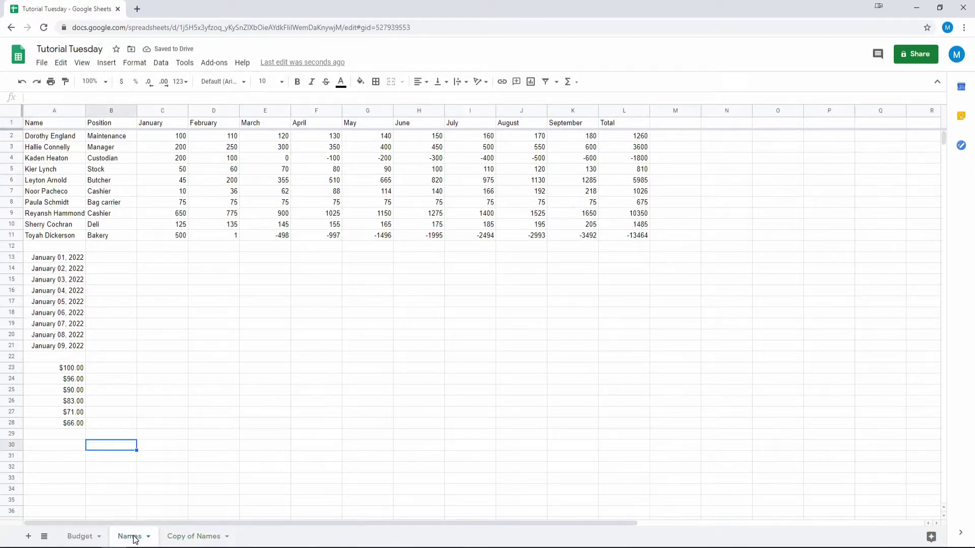
left_click(191, 538)
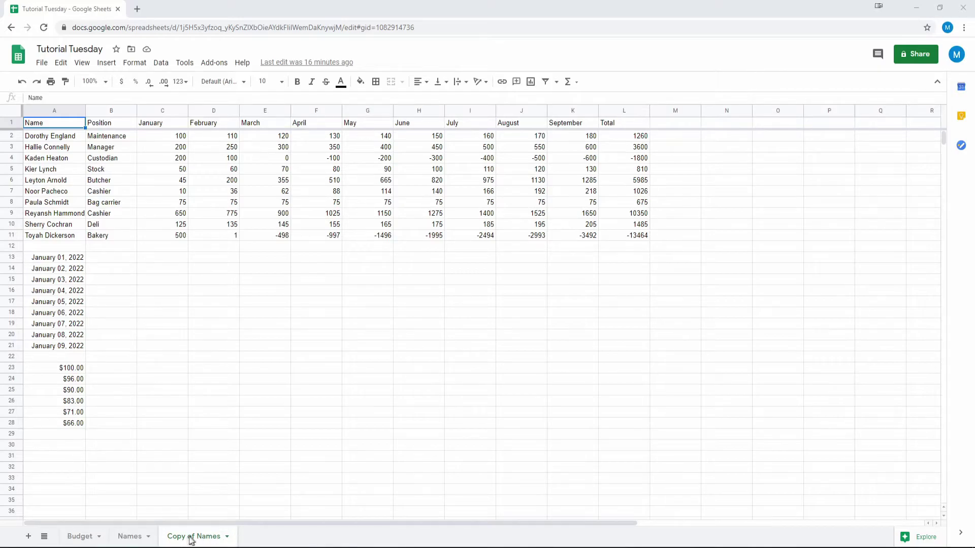
left_click(128, 538)
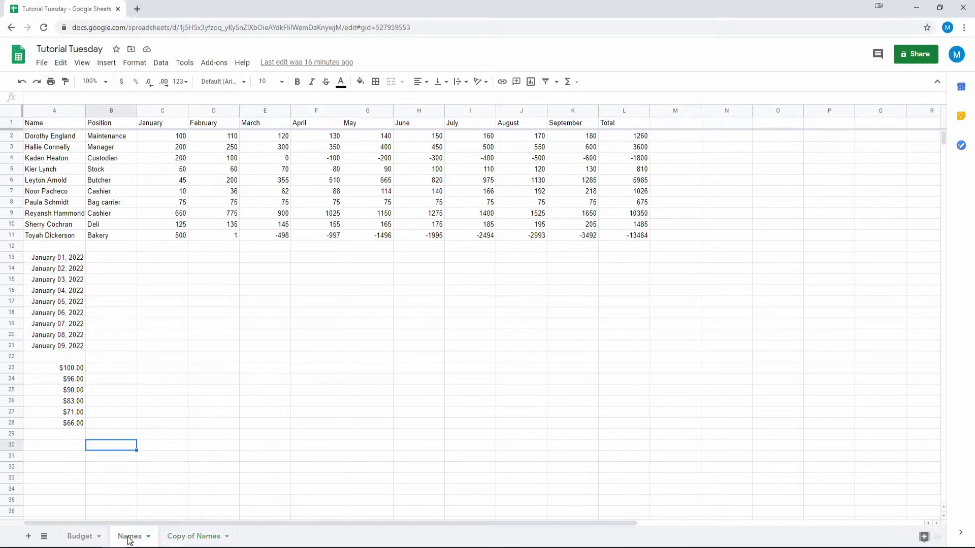
Clear the February through September values in D2:K11 on the Copy of Names sheet
left_click(185, 539)
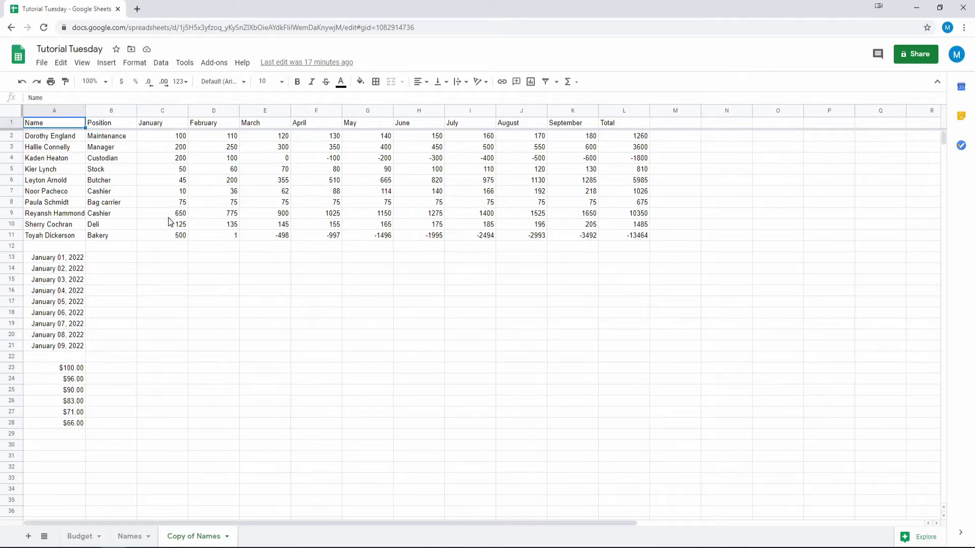
left_click(230, 140)
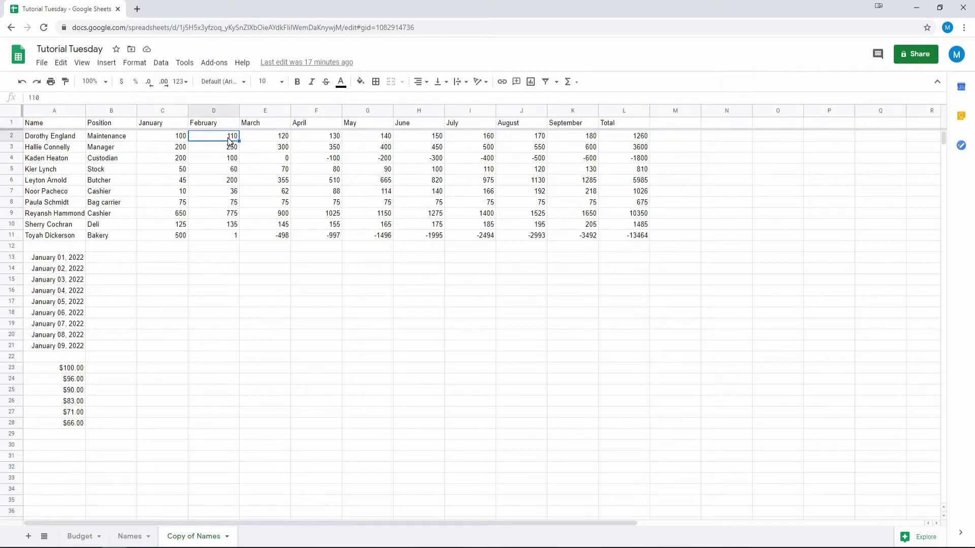
left_click(583, 241, "shift")
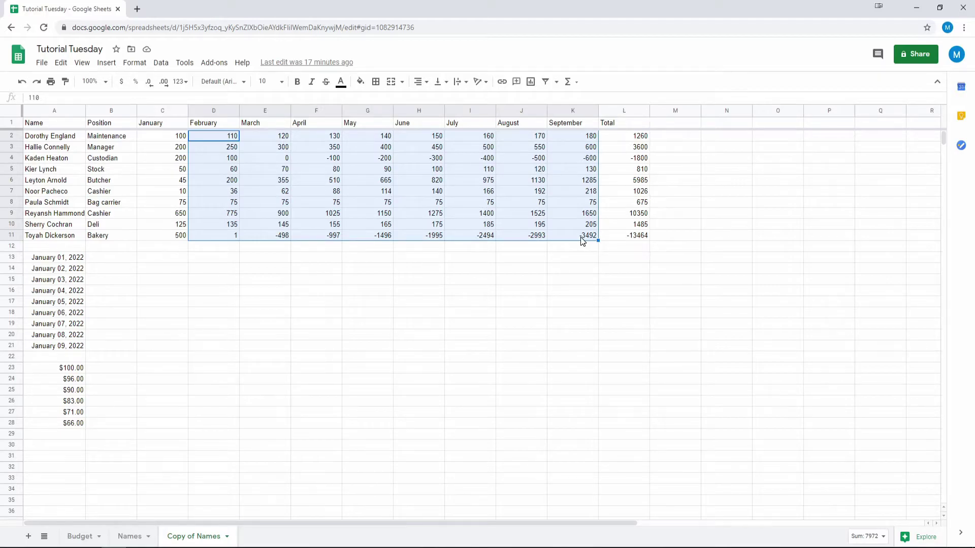
key("Delete")
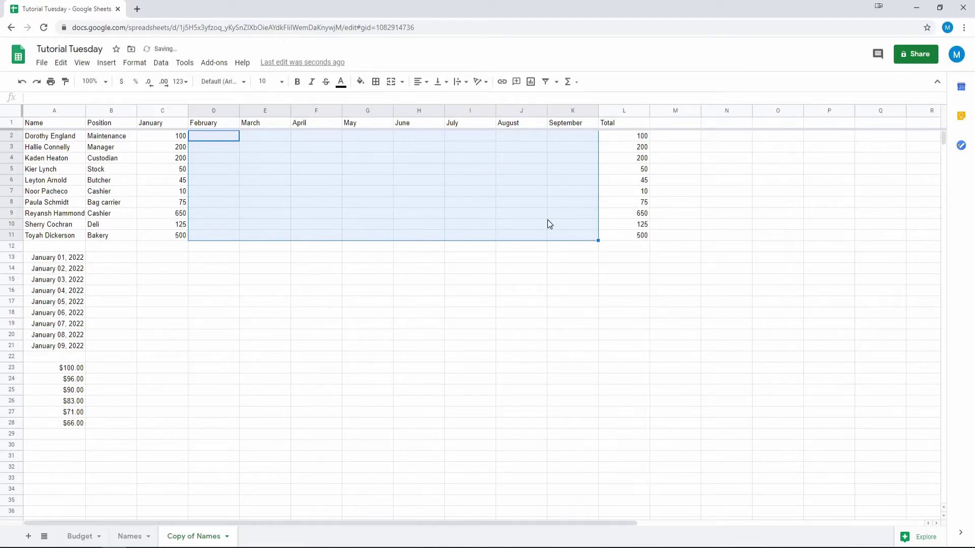
left_click(250, 280)
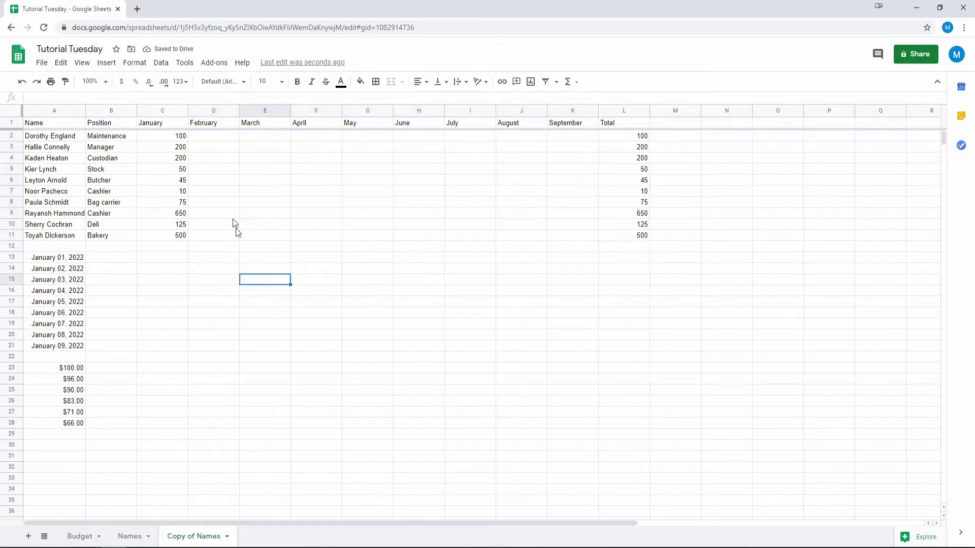
Enter 10, 15, 25, 18, 14, 7.5, 3, 2, 33 and 9 down D2:D11 under February, and format those cells as percentages
left_click(217, 138)
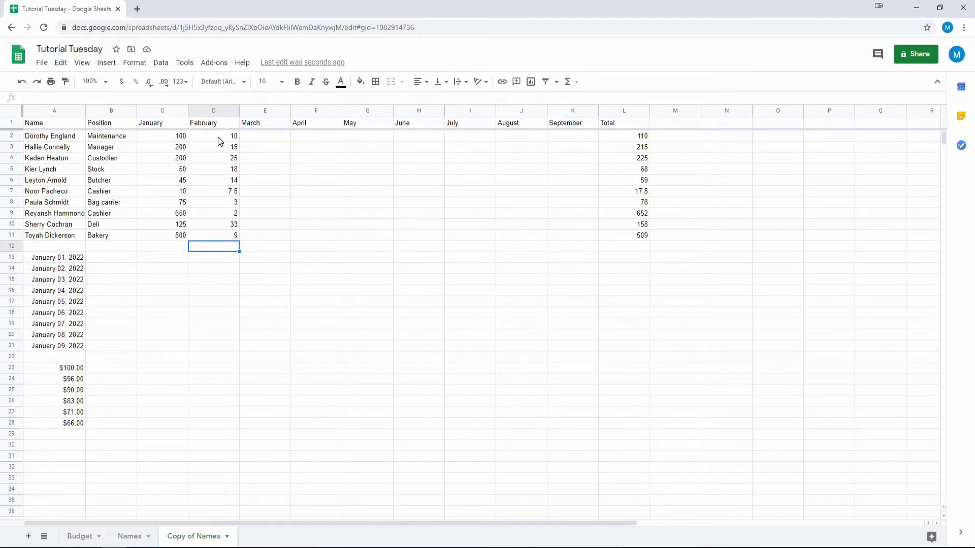
left_click(220, 139)
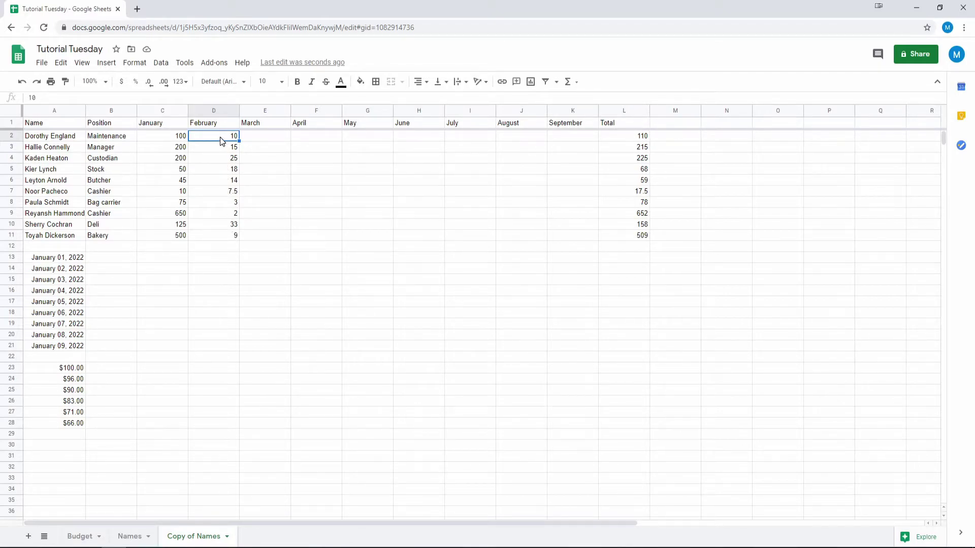
left_click(221, 233, "shift")
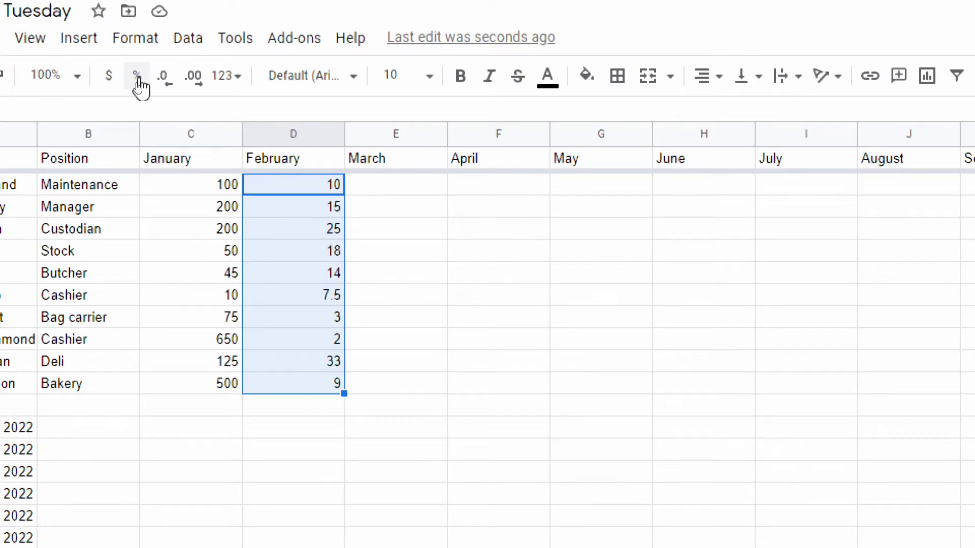
left_click(137, 77)
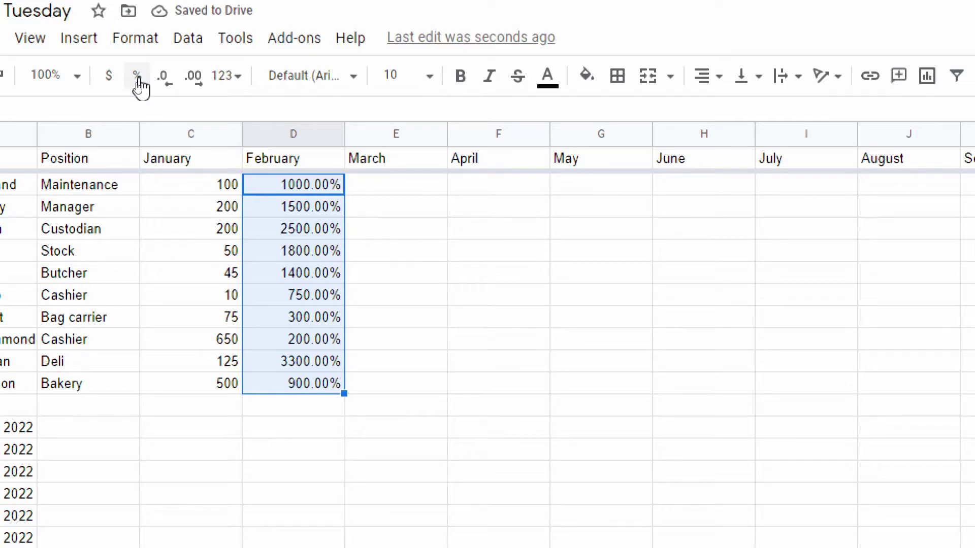
Apply the Percent number format to the February values in D2:D11, and reduce them to zero decimal places
left_click(138, 81)
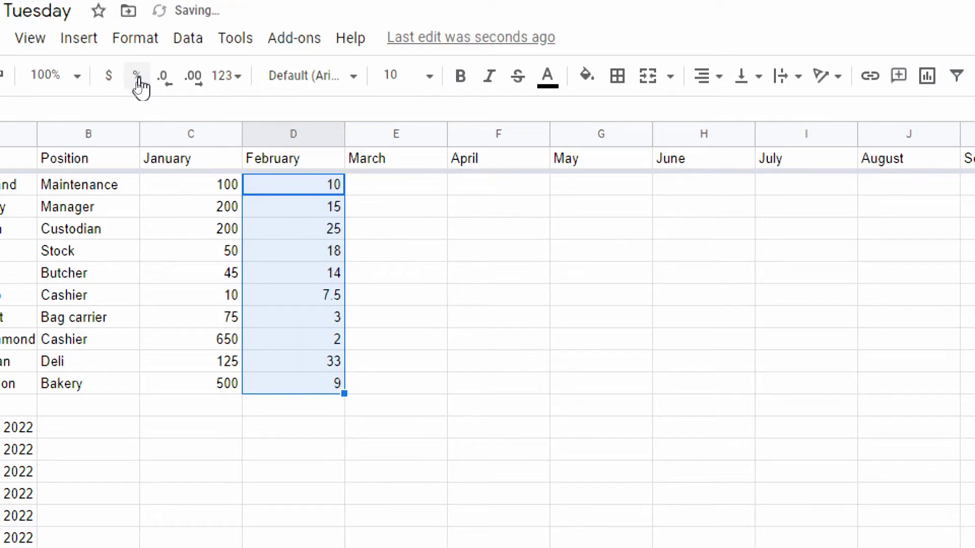
left_click(135, 39)
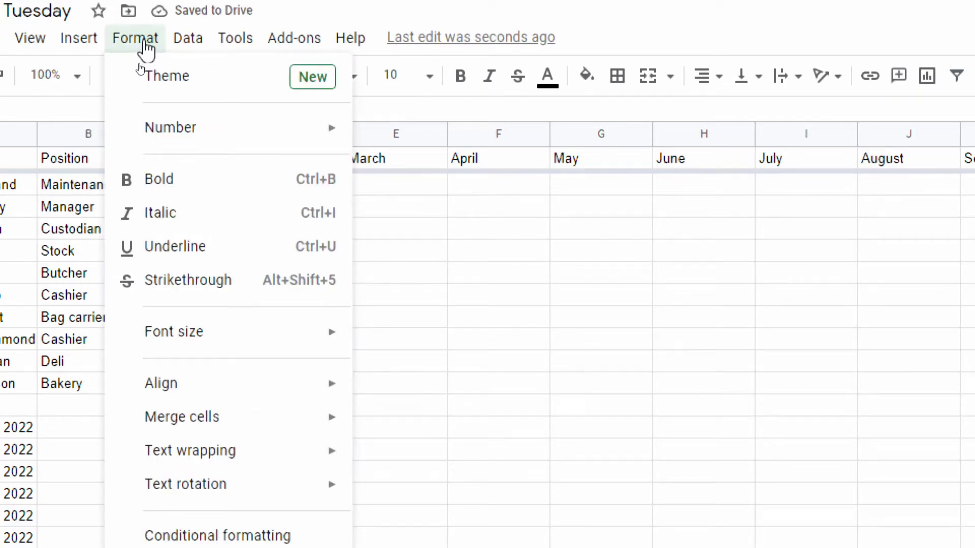
mouse_move(282, 133)
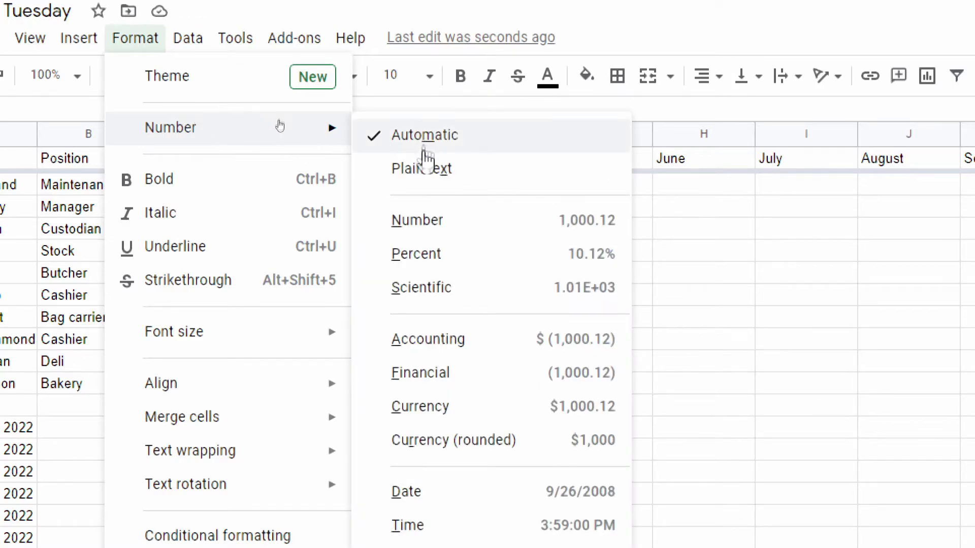
left_click(431, 259)
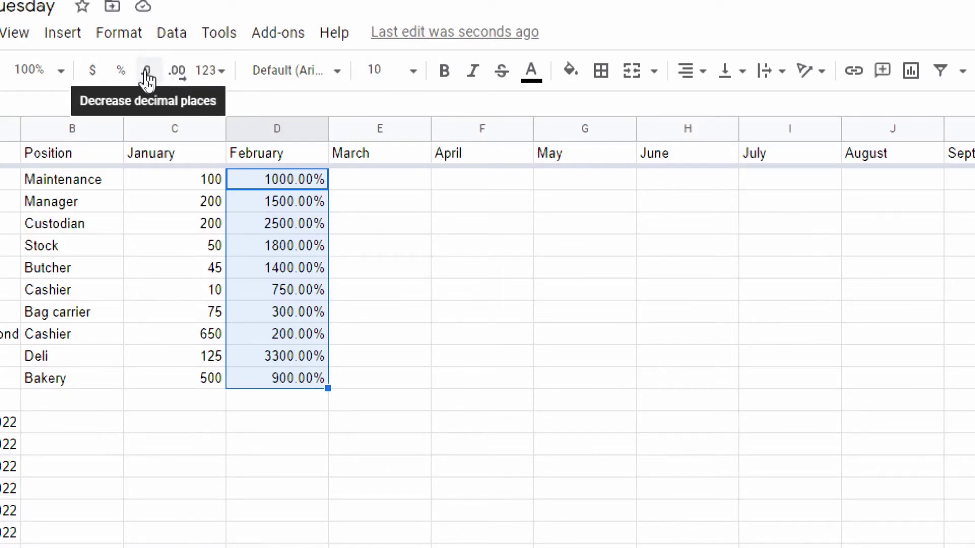
left_click(151, 82)
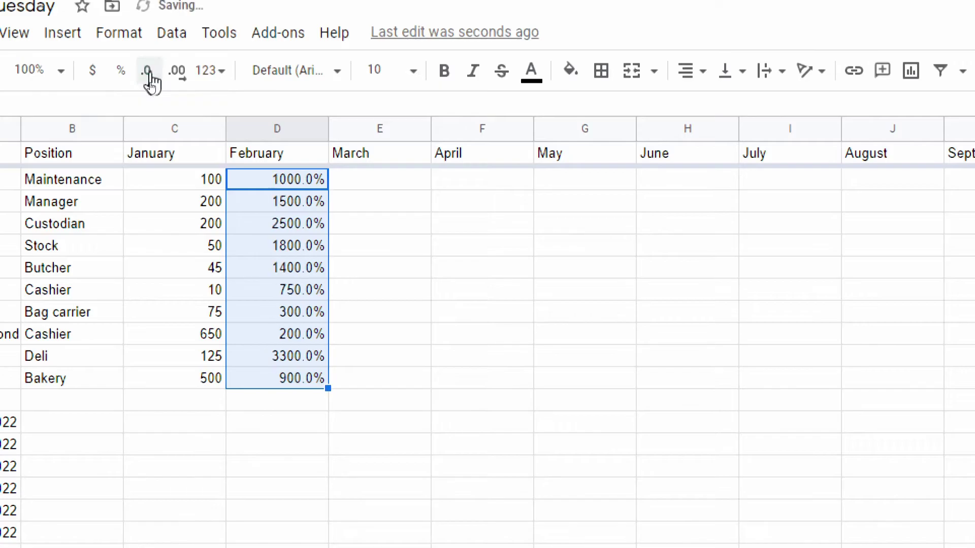
left_click(151, 82)
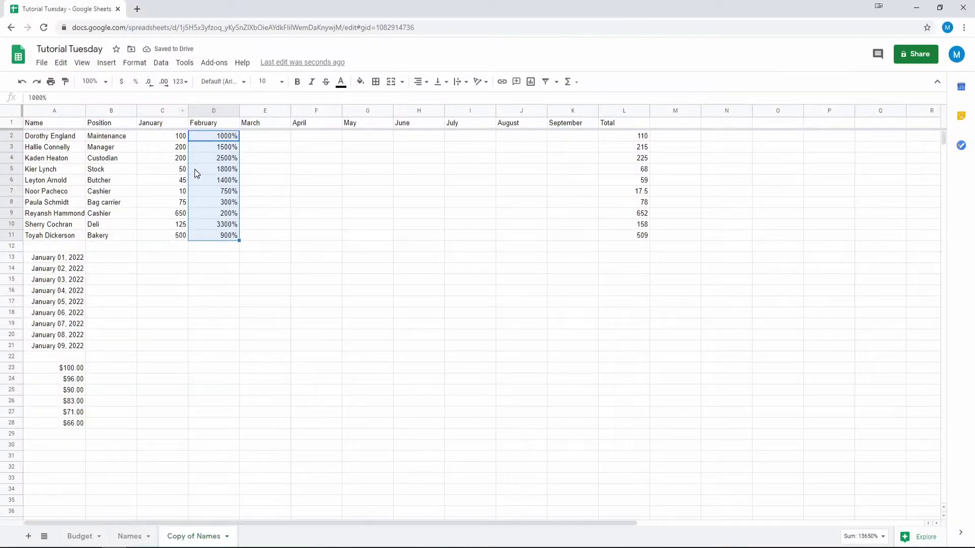
left_click(268, 160)
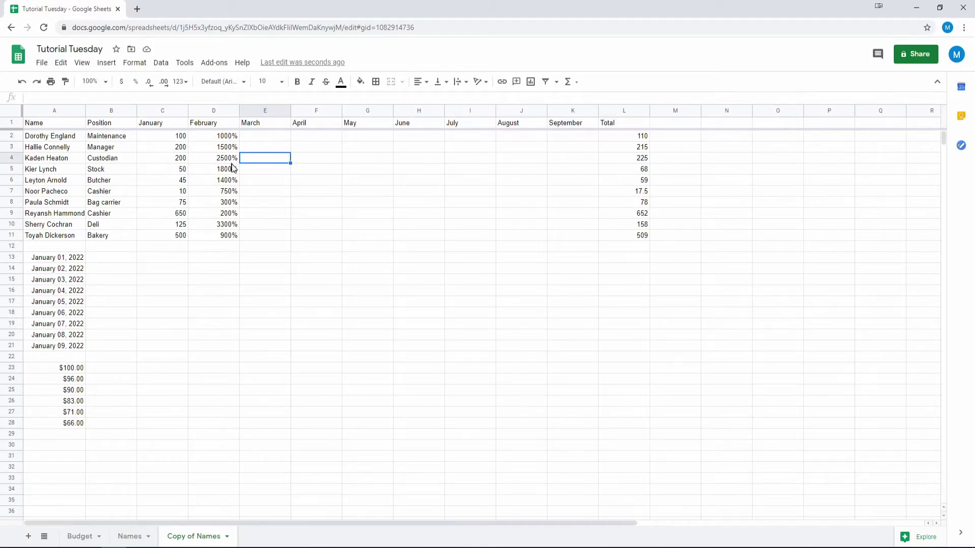
Insert a column before February, and enter the heading "% increase" in D1
left_click(220, 112)
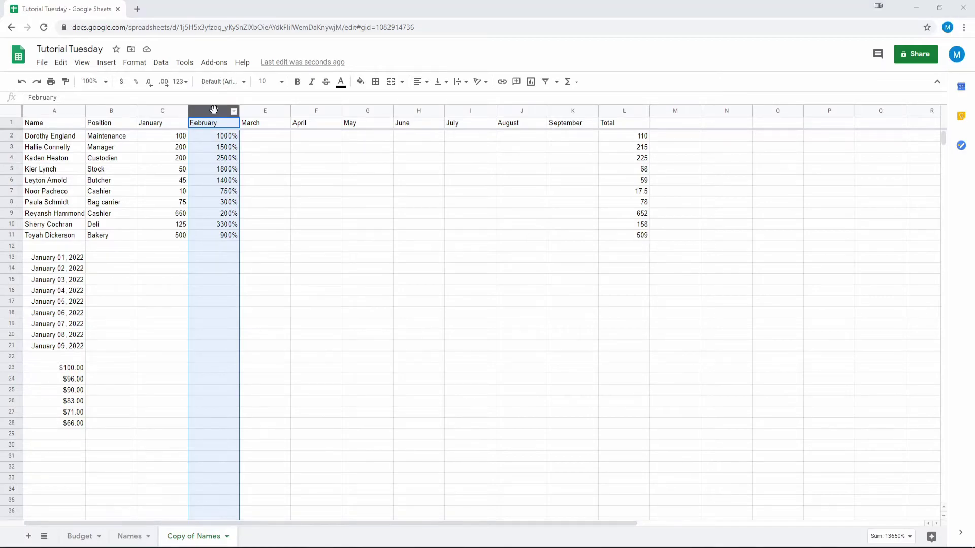
right_click(213, 108)
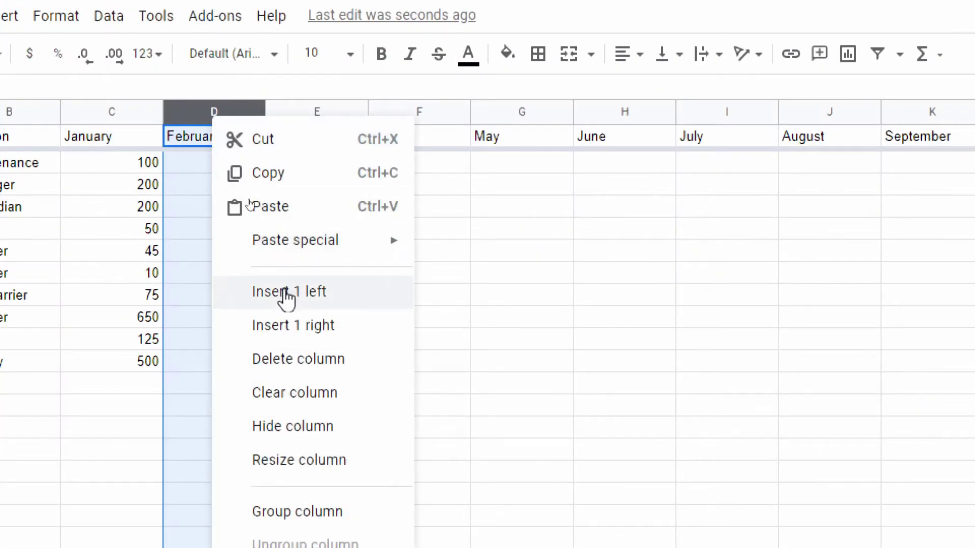
left_click(323, 303)
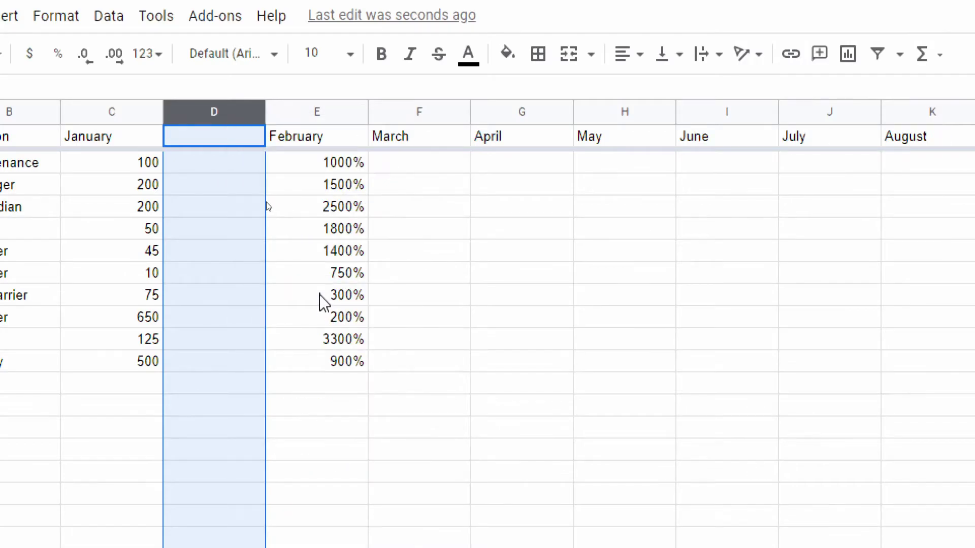
left_click(224, 139)
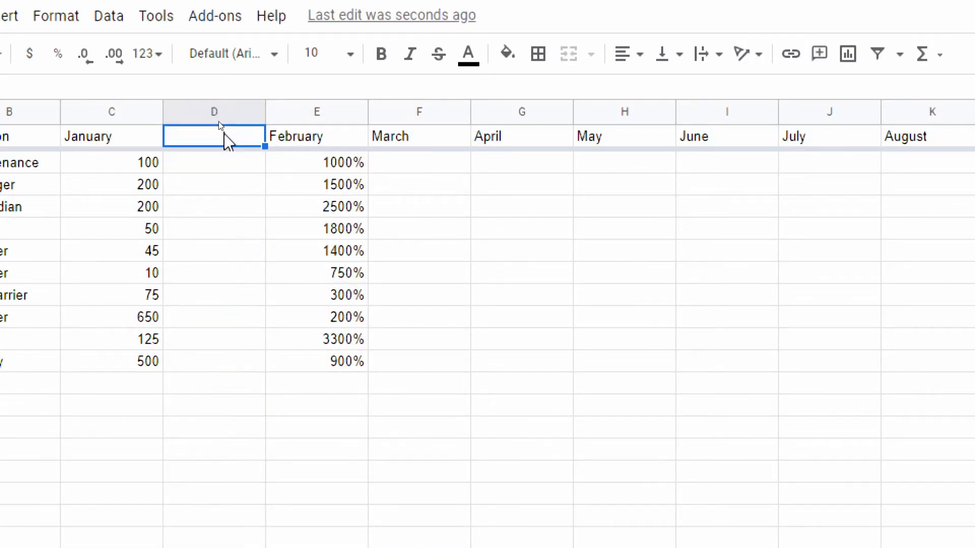
type("% ")
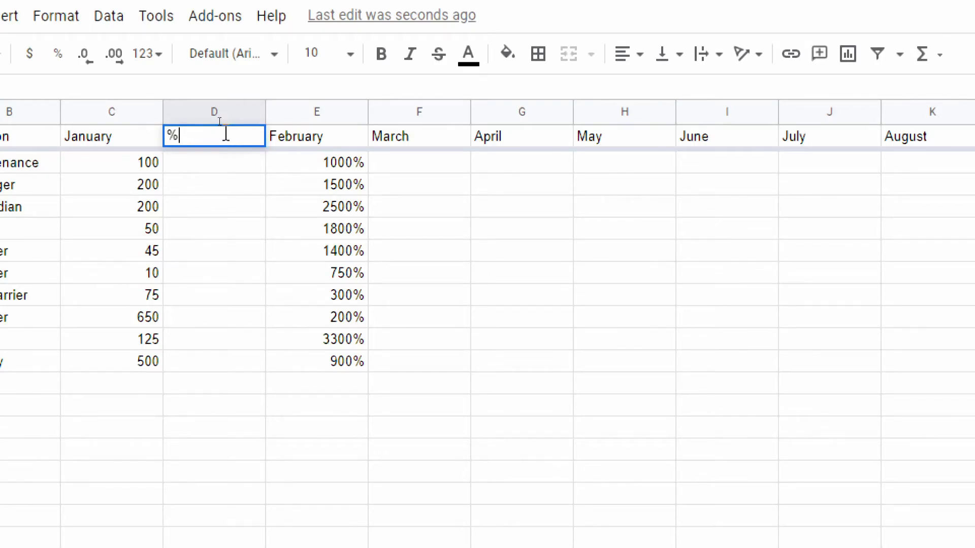
type("increase")
key("Return")
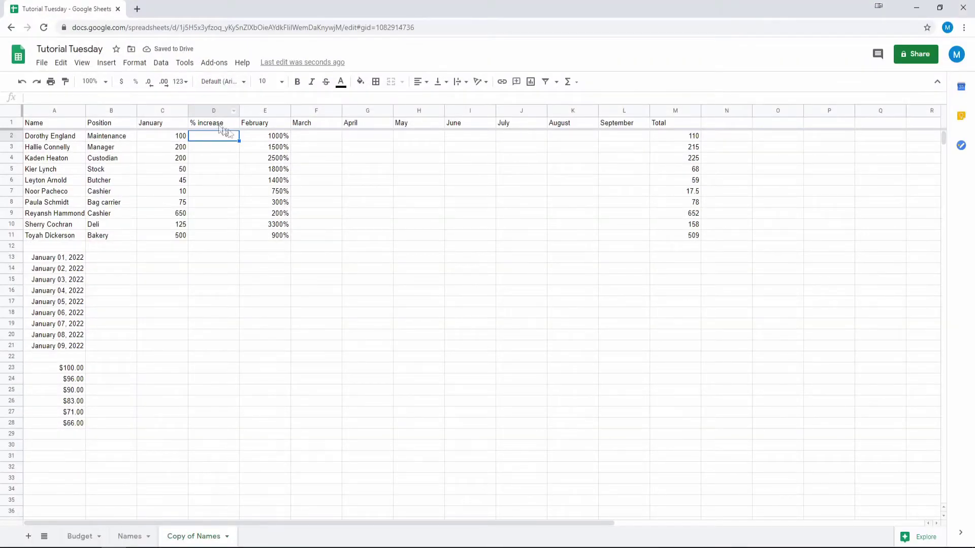
Move the percentages from E2:E11 under February into D2:D11 under % increase
left_click(263, 141)
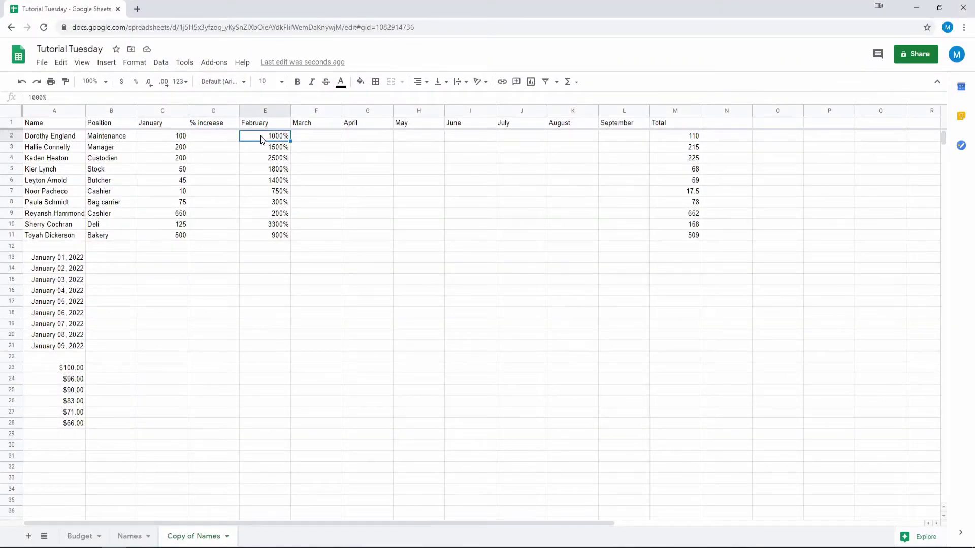
left_click(276, 235, "shift")
key("ctrl+c")
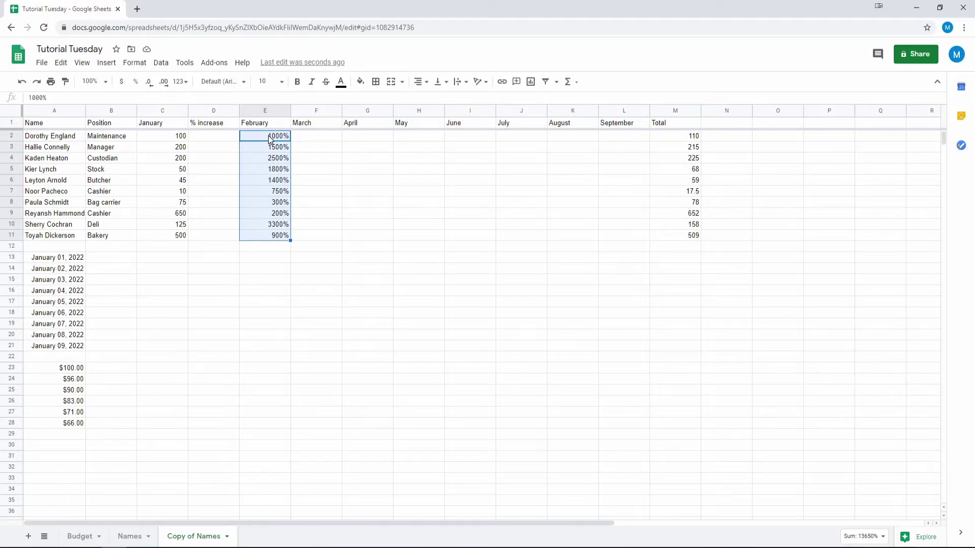
right_click(269, 140)
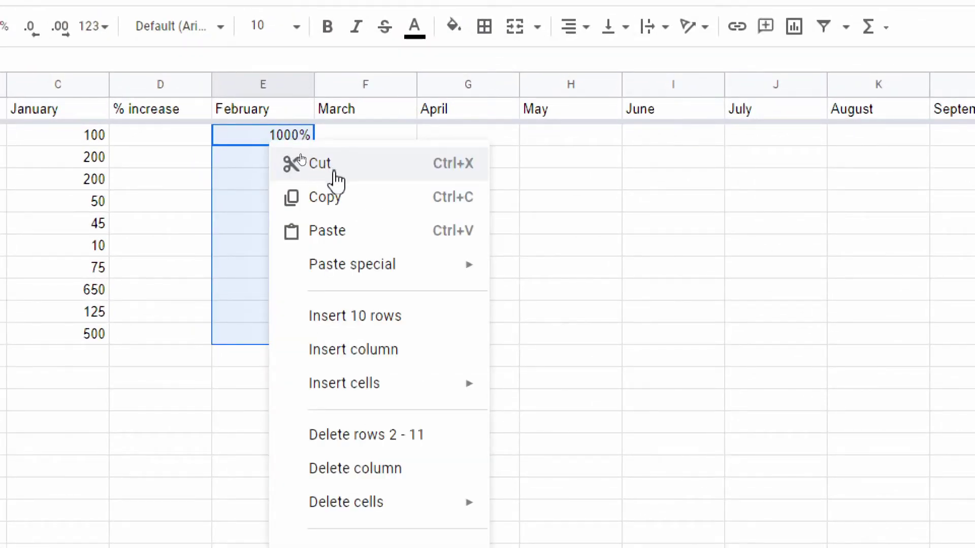
left_click(322, 166)
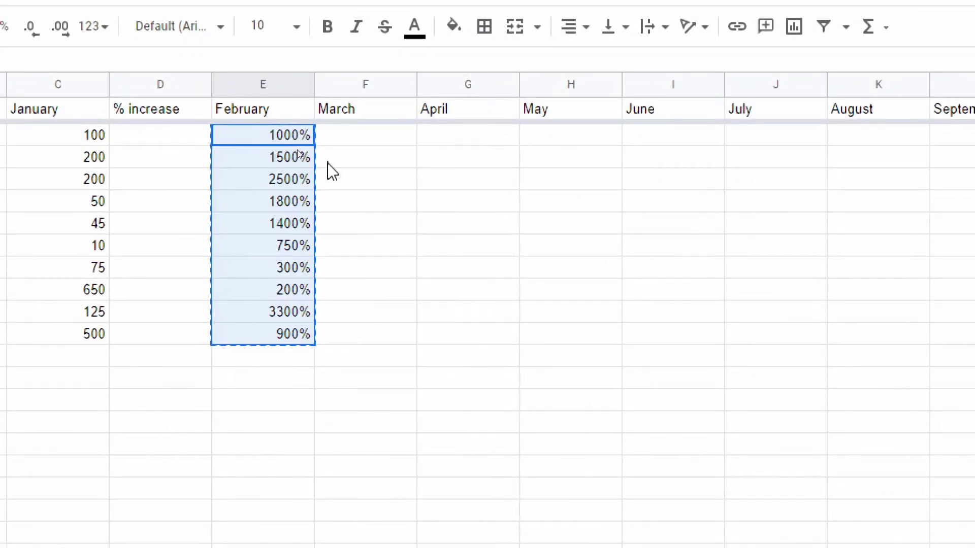
right_click(143, 136)
left_click(178, 227)
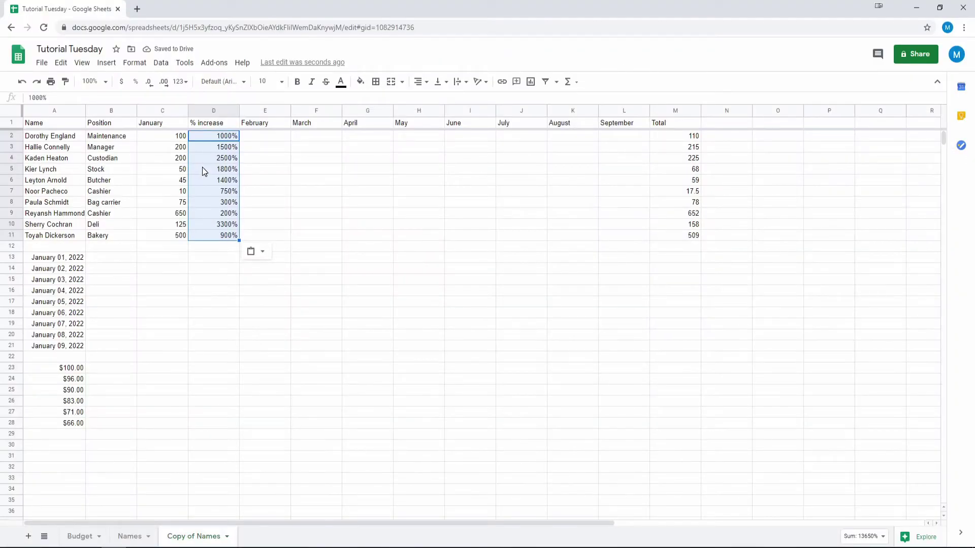
Change the % increase values in D2:D11 to 10%, 15%, 25%, 18%, 14%, 7.5%, 3%, 2%, 33% and 9%, using the percent format
left_click(264, 140)
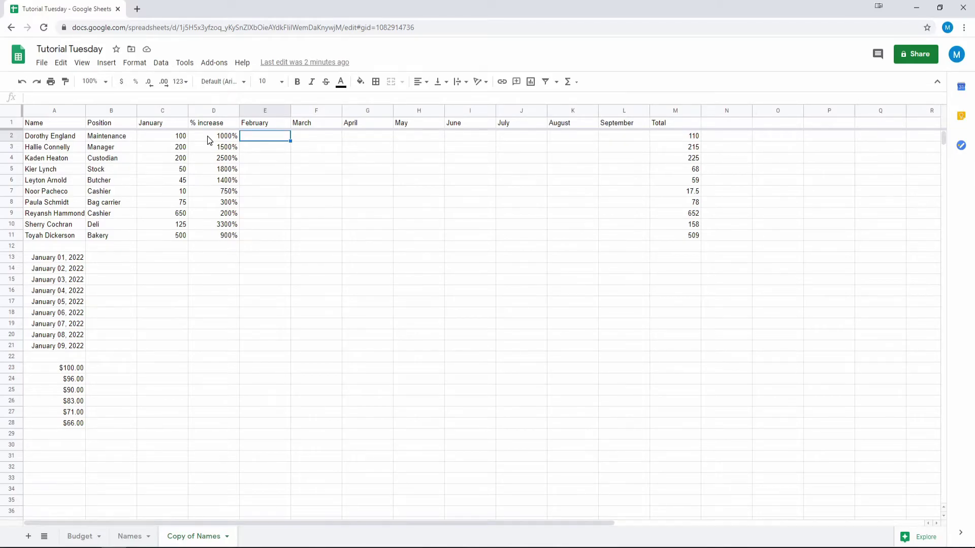
key("ctrl+z")
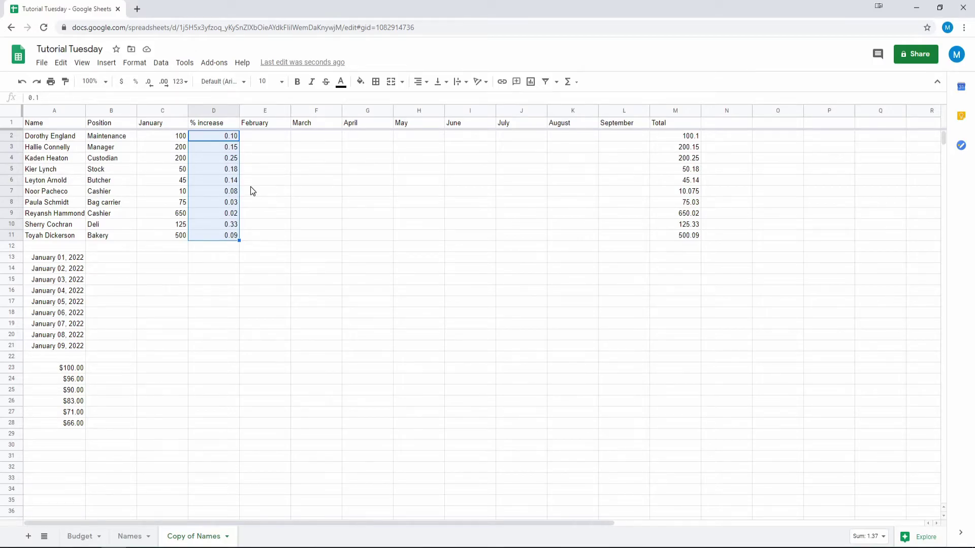
left_click(136, 85)
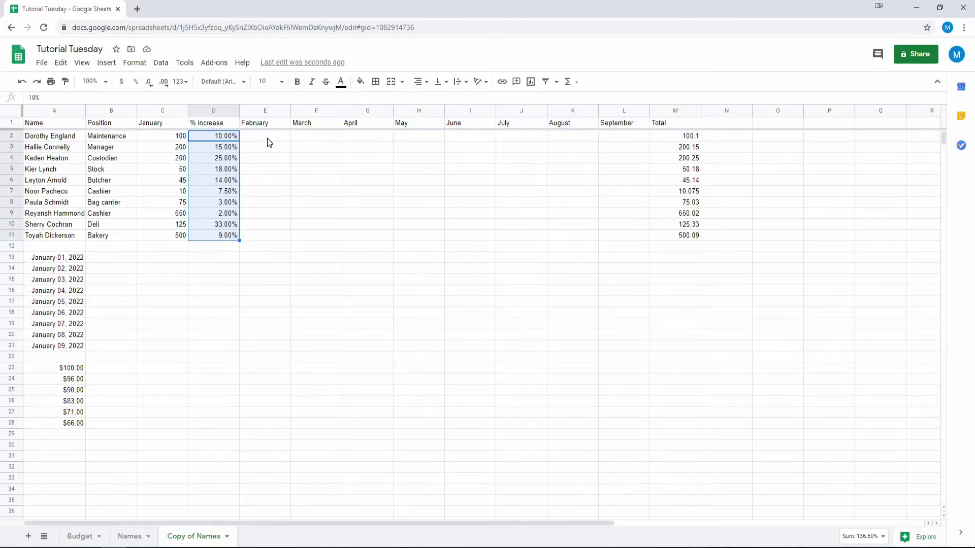
Enter the formula =C2*D2+C2 in cell E2 to calculate February from January and the % increase
left_click(264, 136)
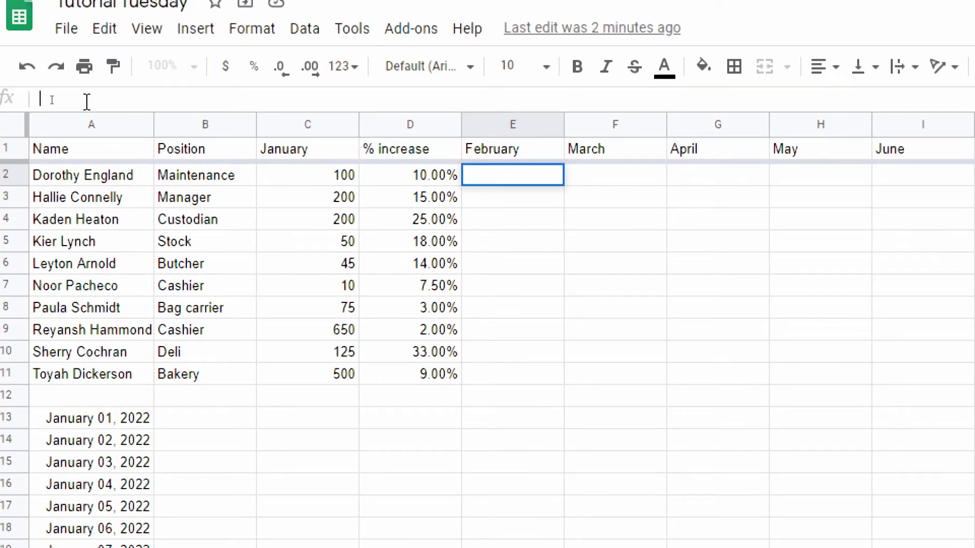
type("=")
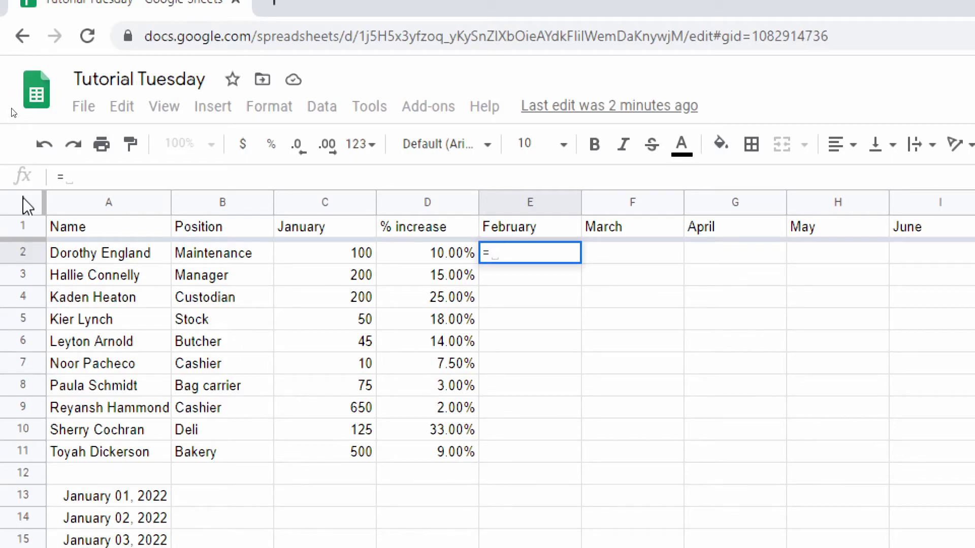
type("C2")
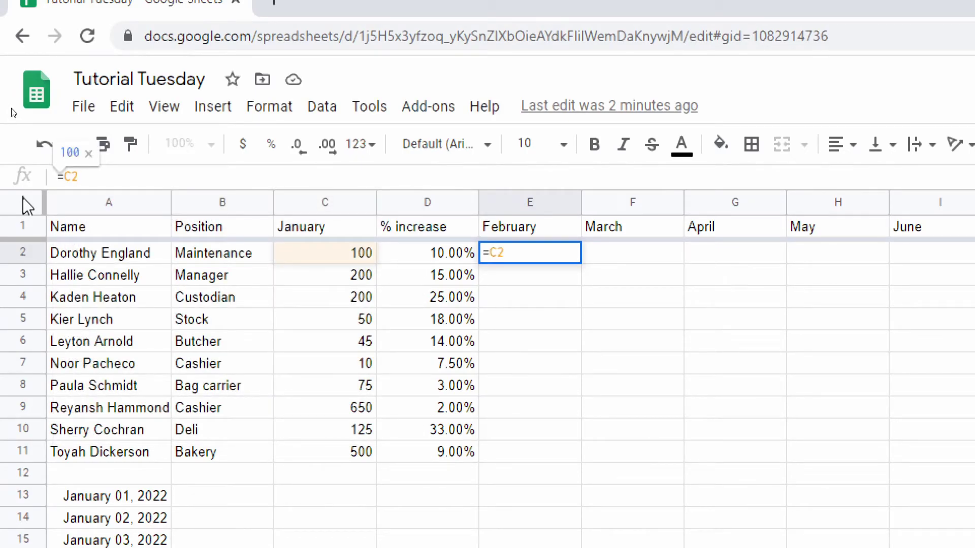
type("*")
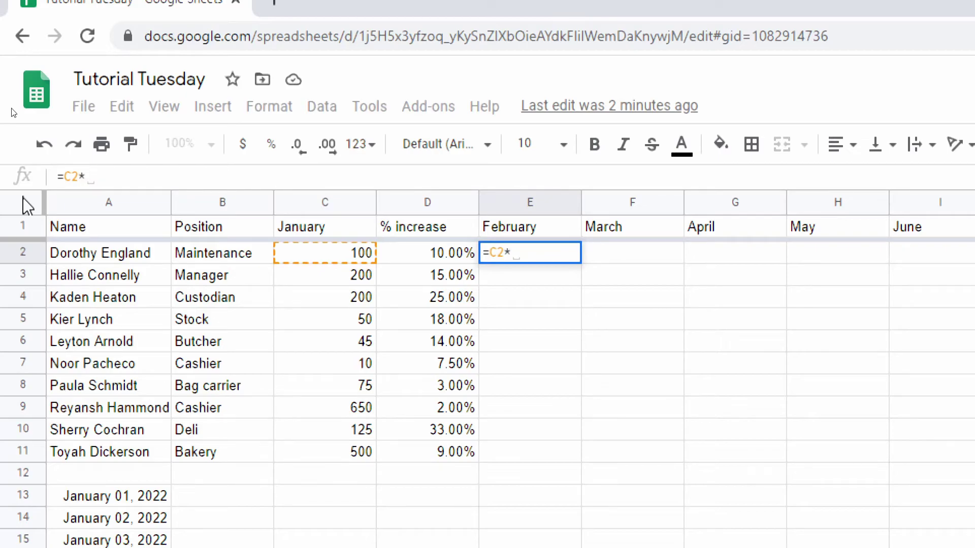
type("d2")
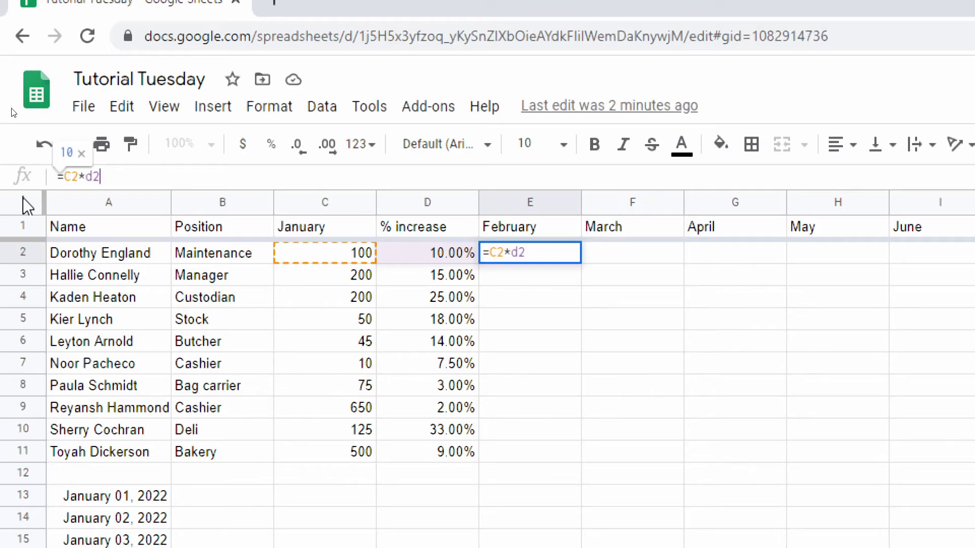
type("+")
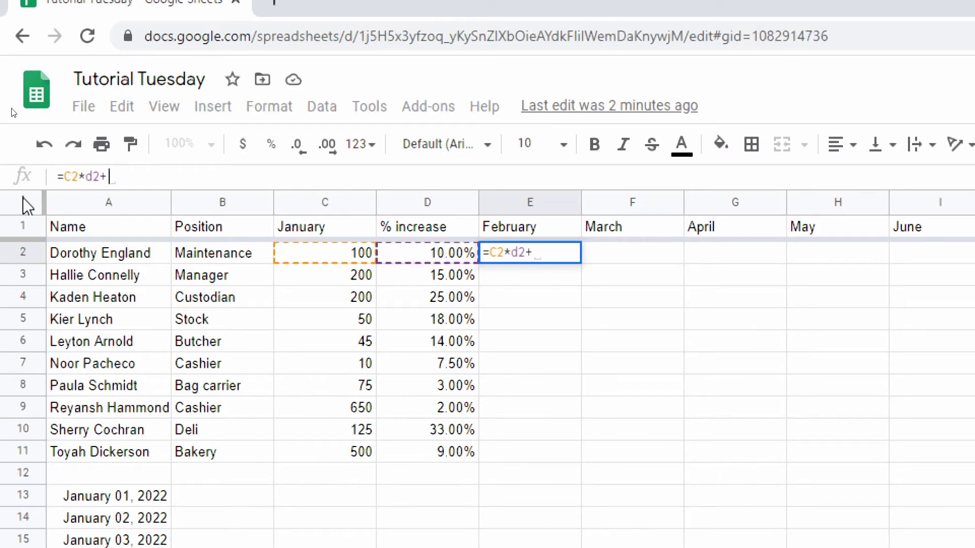
type("c2")
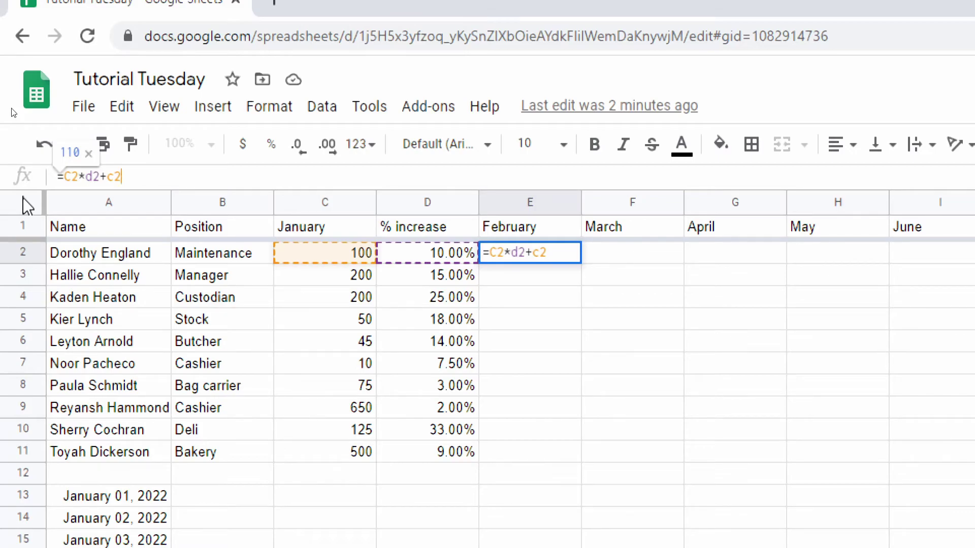
key("Return")
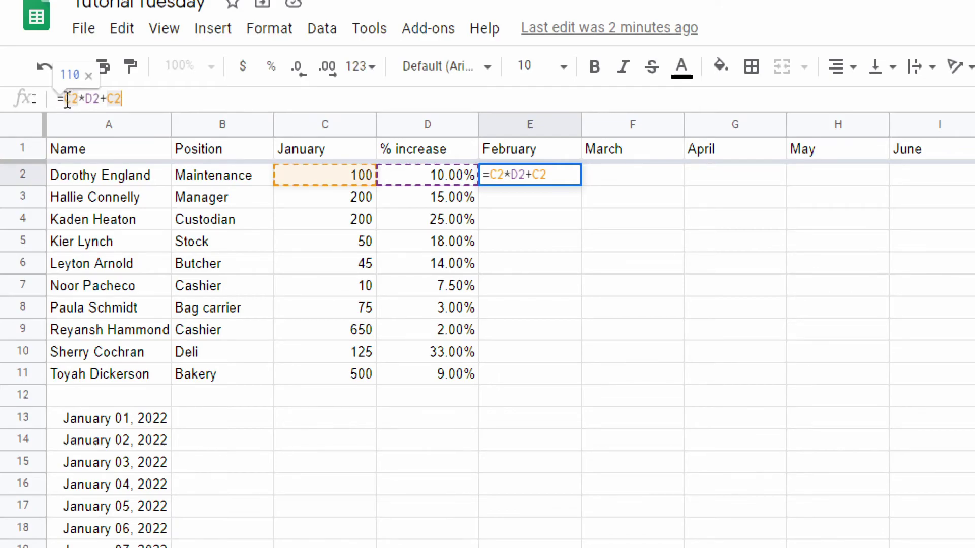
Add parentheses around the multiplication in E2 so the formula reads =(C2*D2)+C2
key("Left")
key("Left")
key("Left")
key("Left")
key("Left")
key("Left")
key("Left")
key("Left")
type("(")
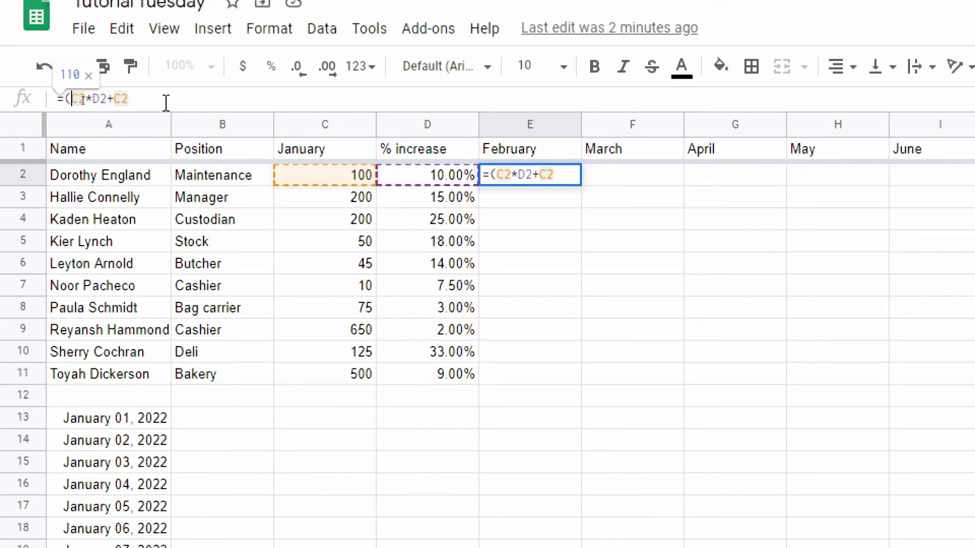
key("Right")
key("Right")
key("Right")
key("Right")
key("Right")
type(")")
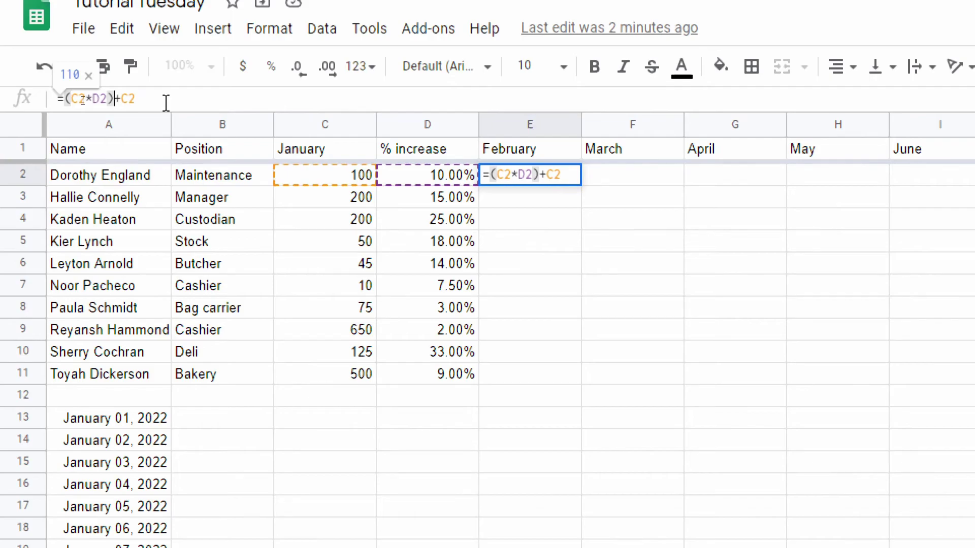
key("Return")
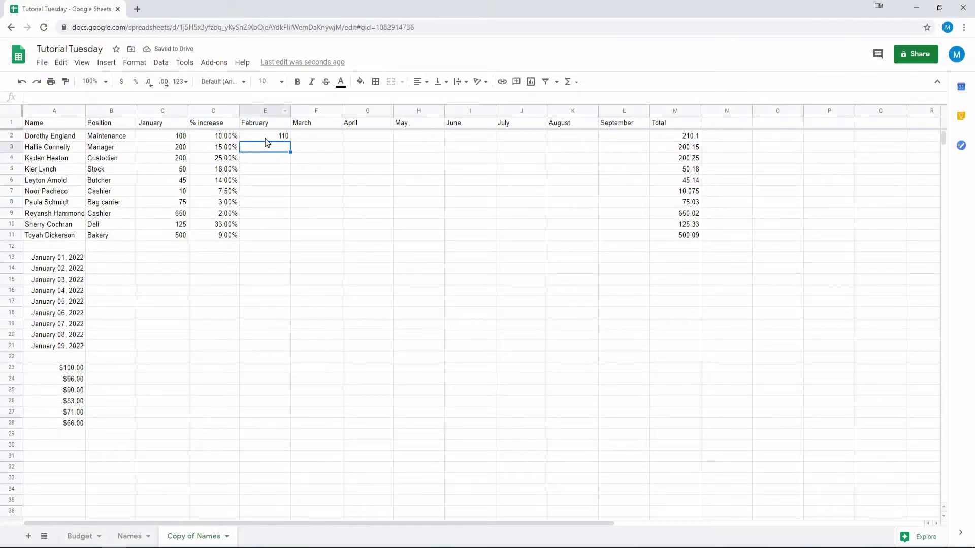
Autofill the February formula from E2 down through E11, and check the filled formulas in the last rows
left_click(267, 492)
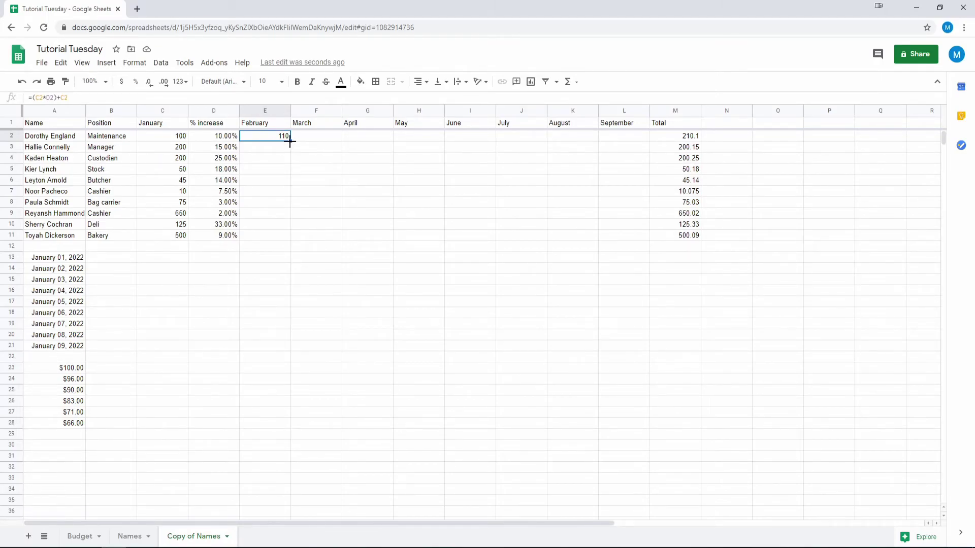
left_click_drag(290, 141, 282, 235)
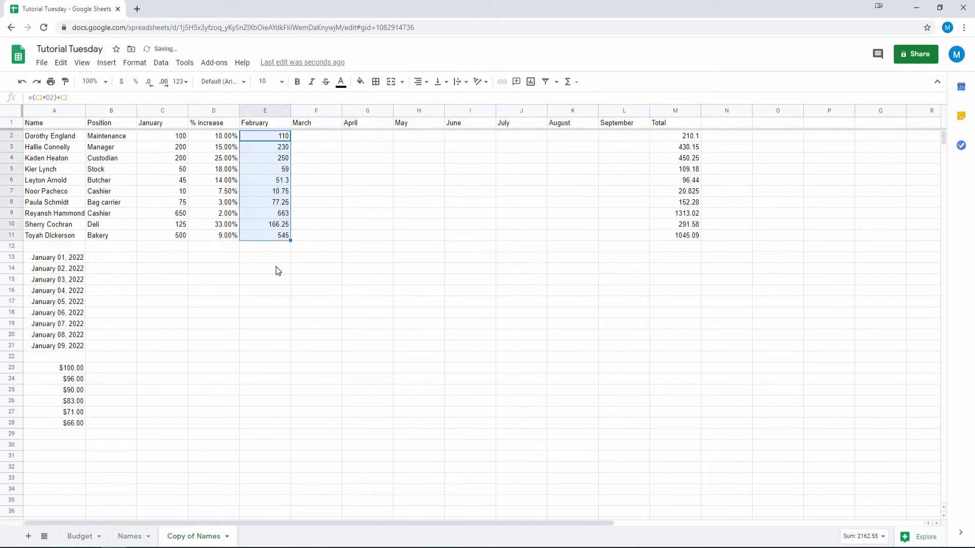
left_click(270, 238)
left_click(270, 228)
left_click(270, 212)
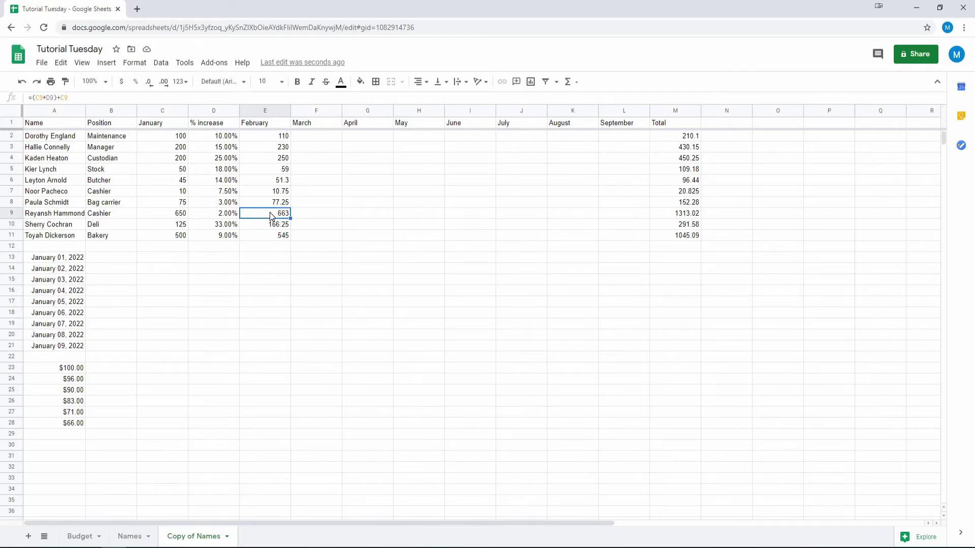
Compare the autofilled February formulas in the first and last data rows, E2 and E11
left_click(265, 140)
key("ctrl+Down")
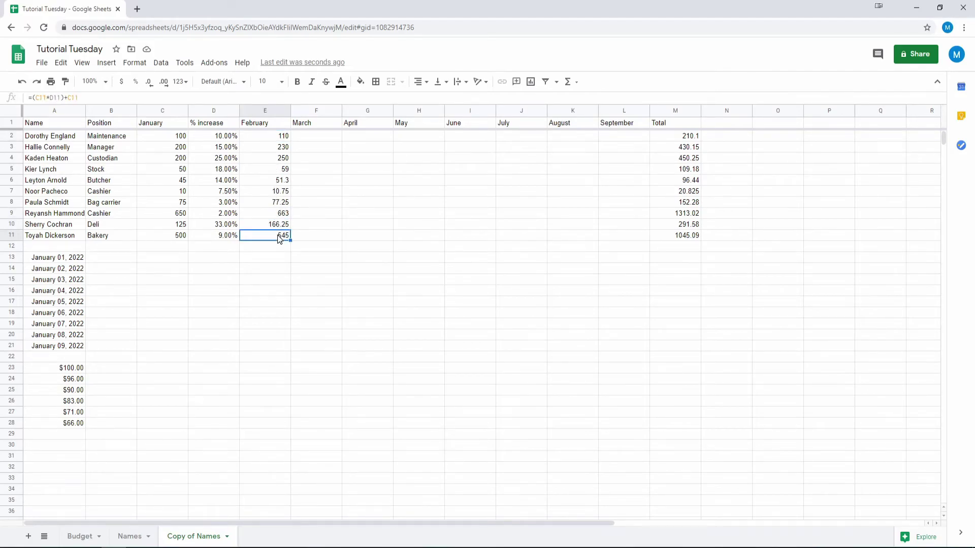
left_click(263, 140)
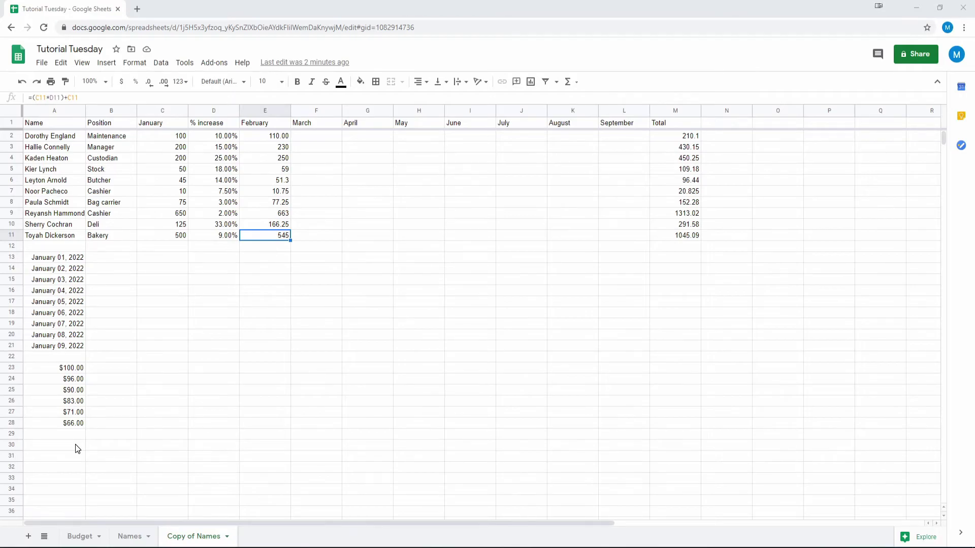
Enter 20% in cell A30 and label it Pandemic in cell B30
left_click(75, 444)
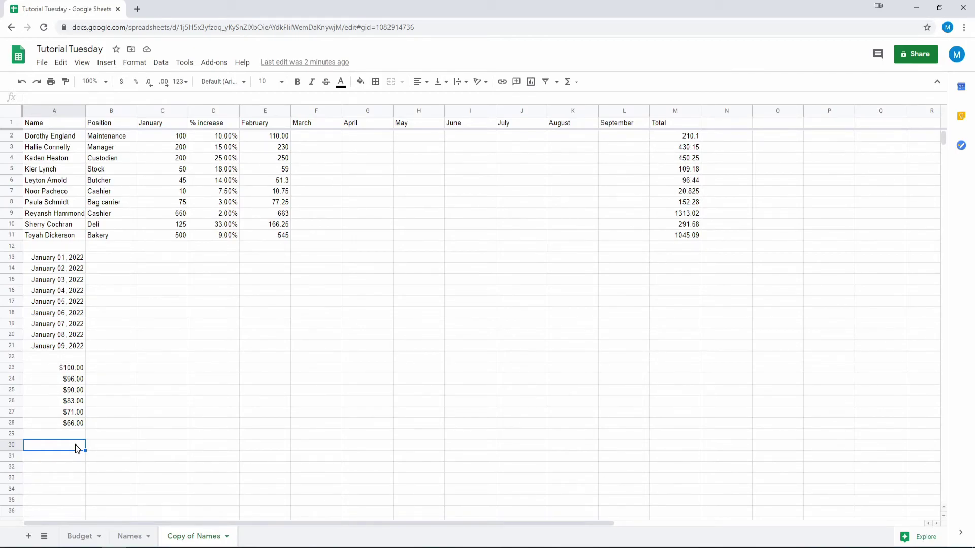
type("20%")
key("Return")
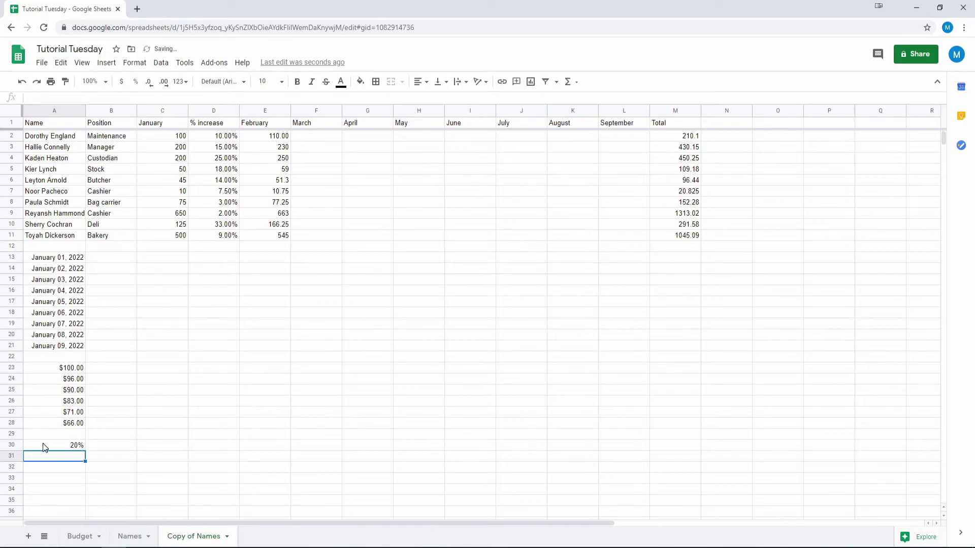
left_click(64, 447)
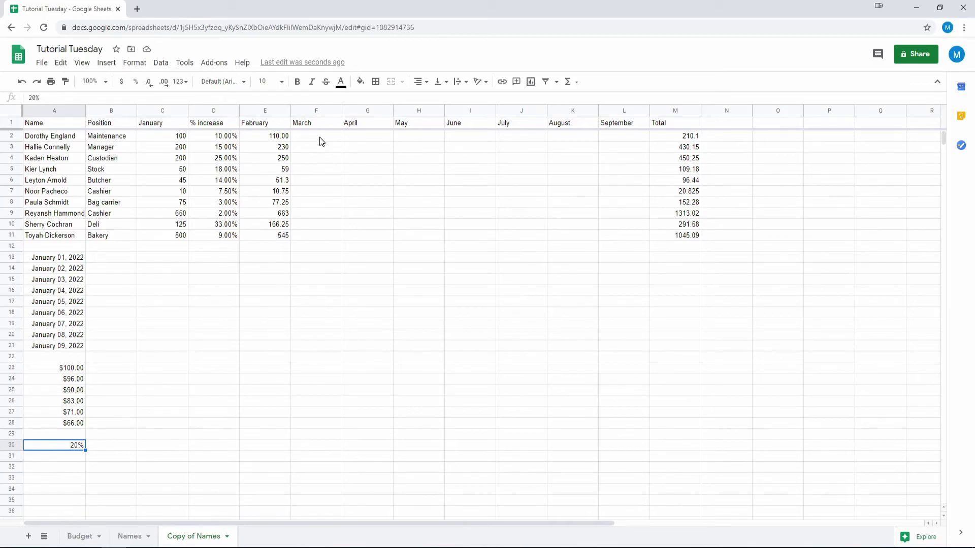
left_click(105, 440)
type("Pandemic")
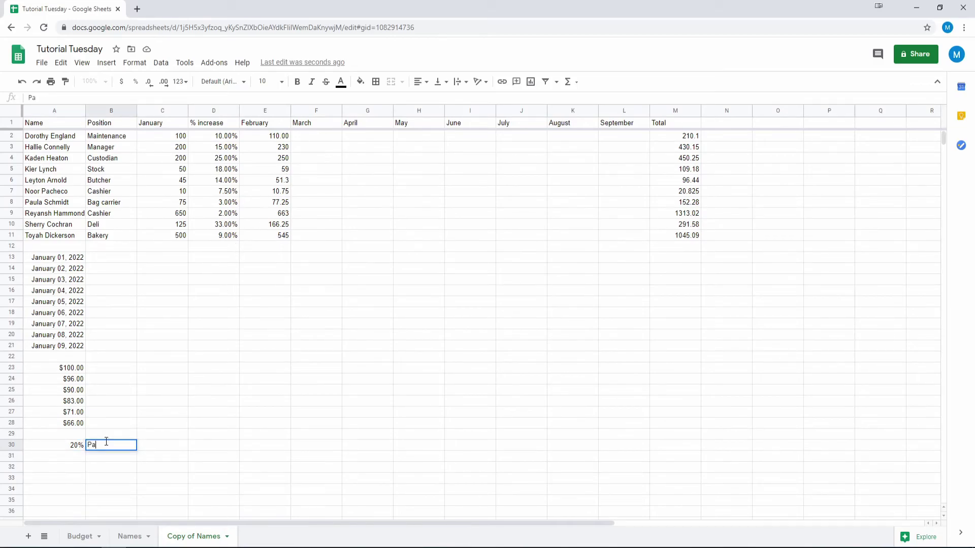
key("Return")
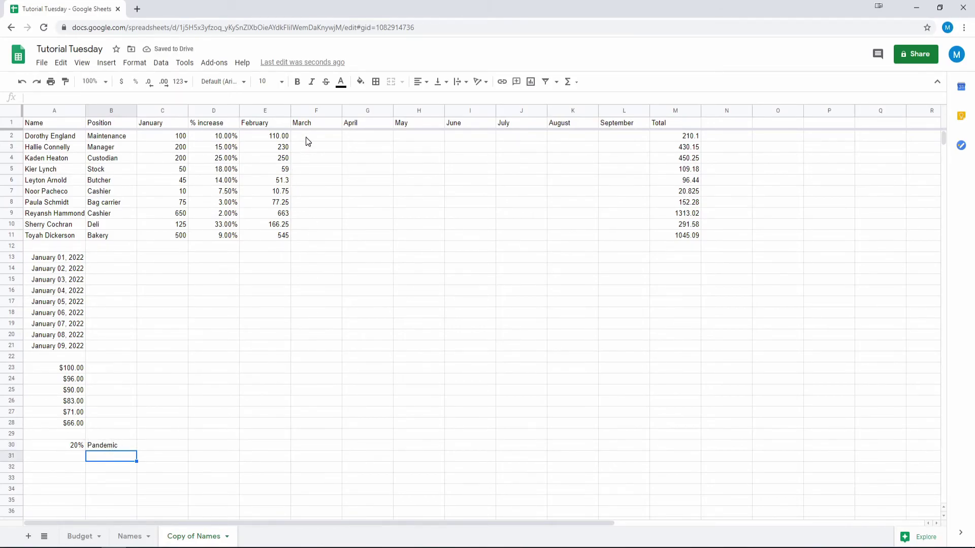
Enter the formula =(E2*A30)+E2 in cell F2 to calculate March from February and the Pandemic percentage
left_click(307, 141)
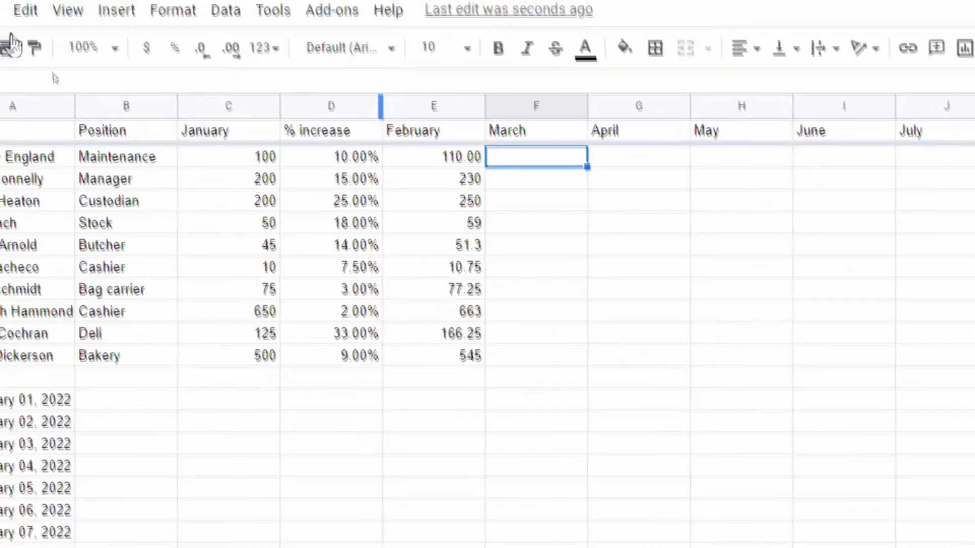
left_click(93, 94)
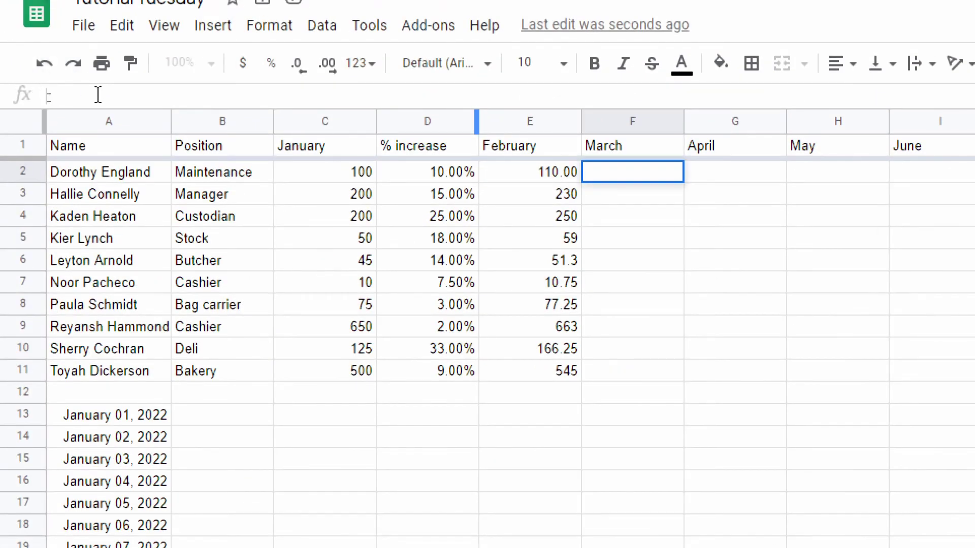
type("=")
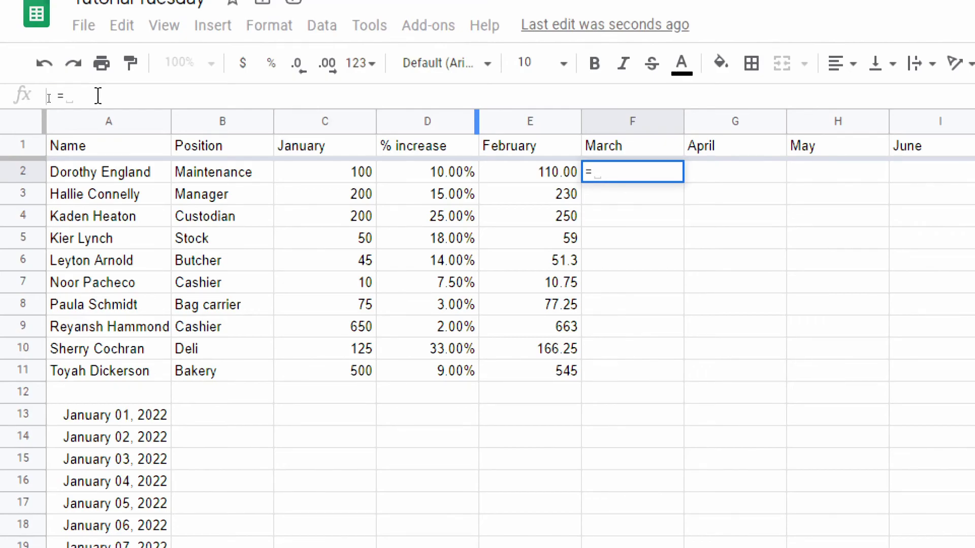
type("e2")
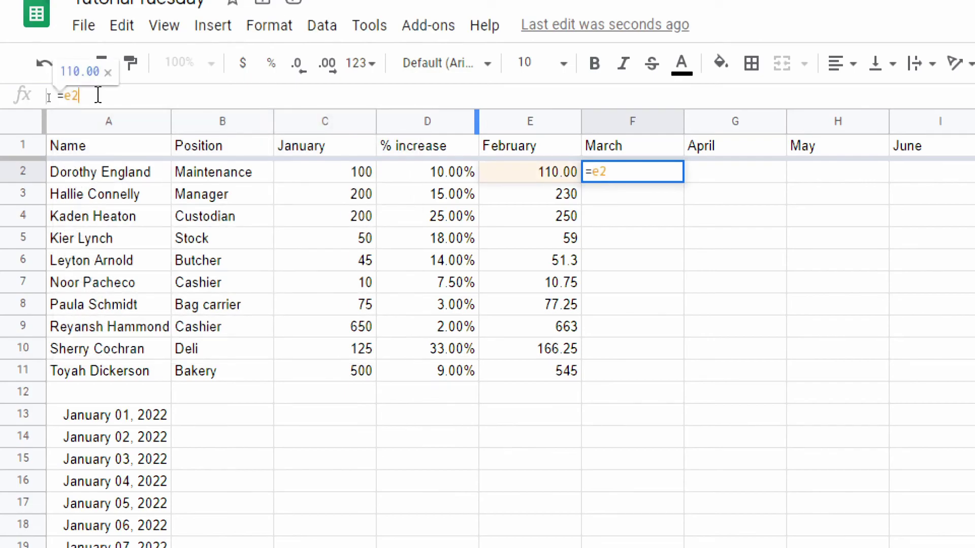
key("BackSpace")
key("BackSpace")
type("(e2")
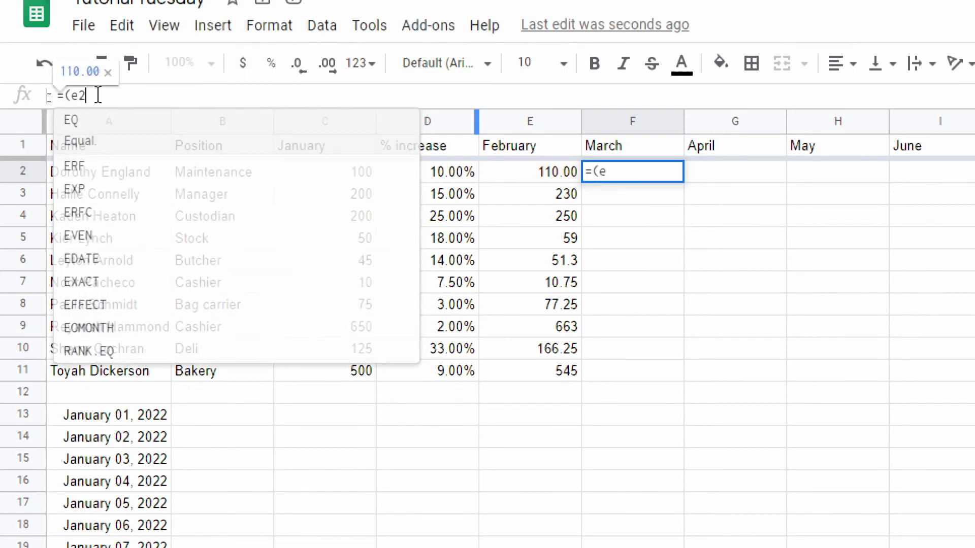
type("*")
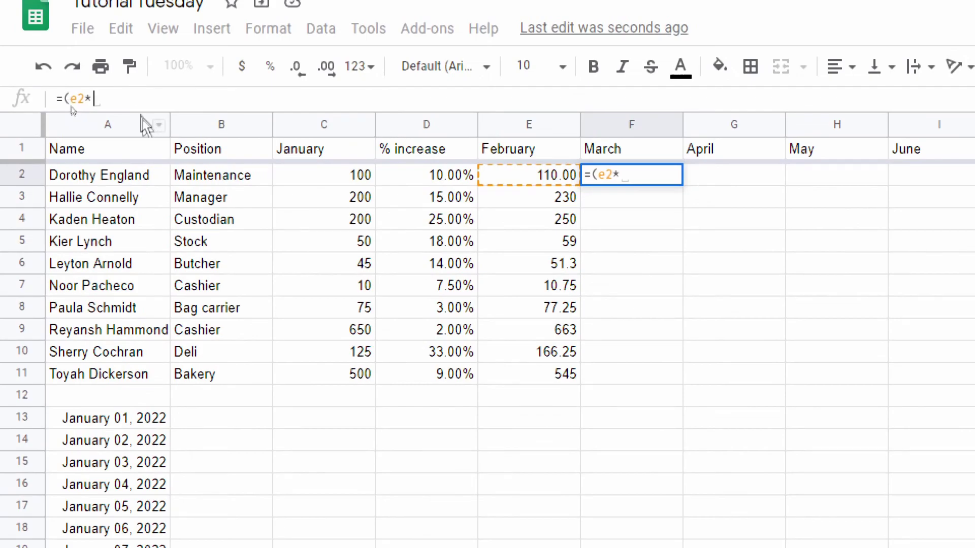
type("a")
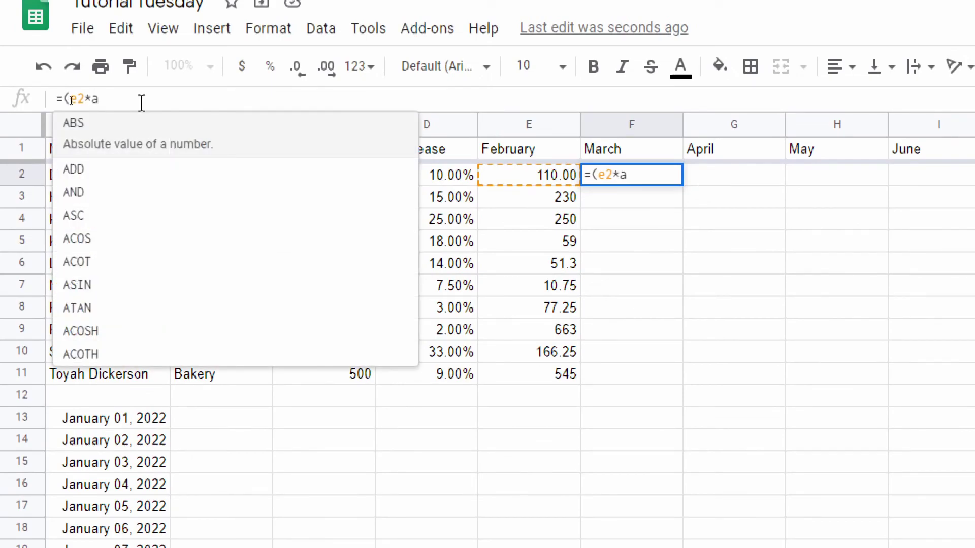
type("30")
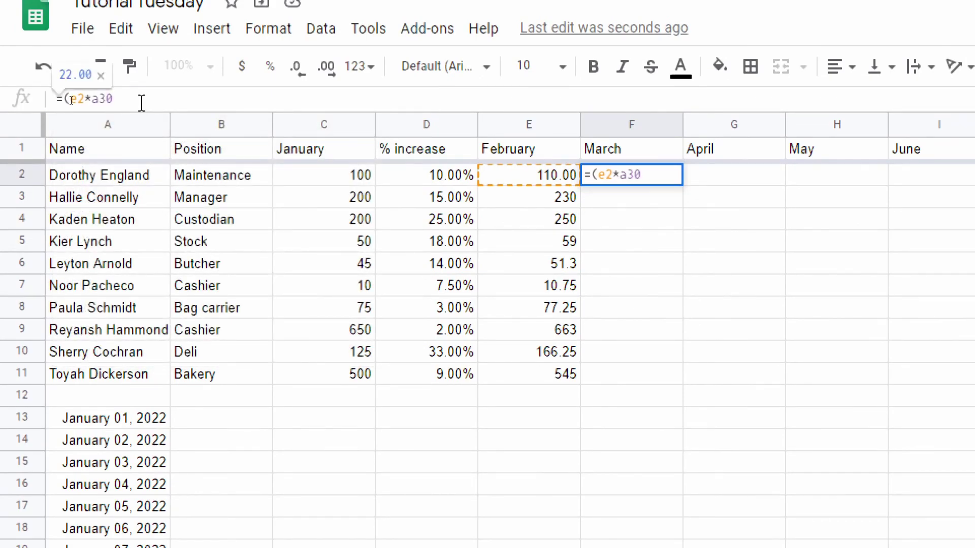
type(")+")
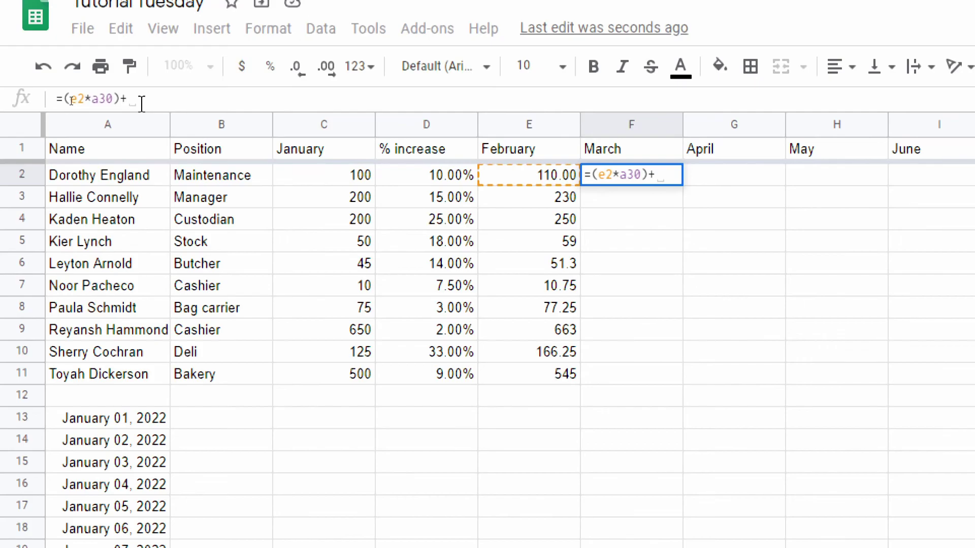
type("e2")
key("Return")
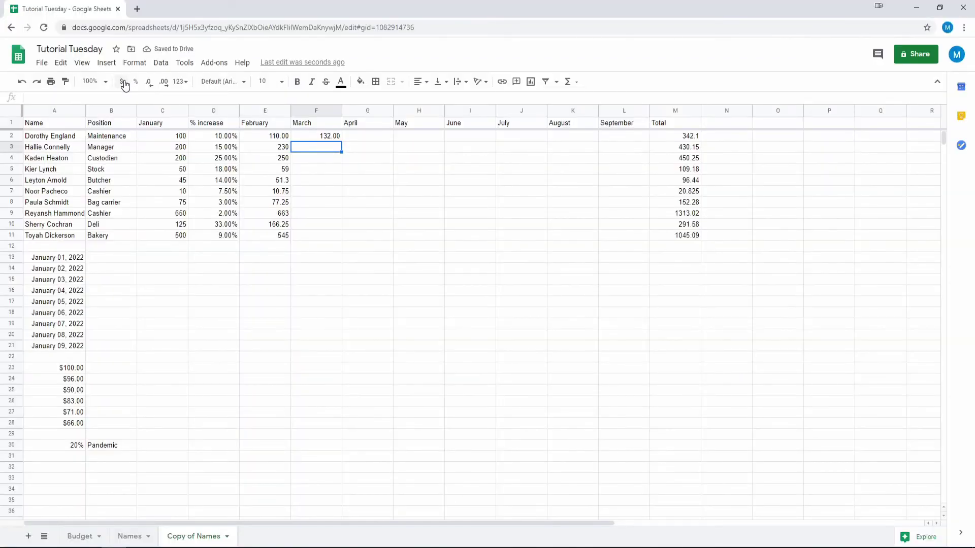
key("Up")
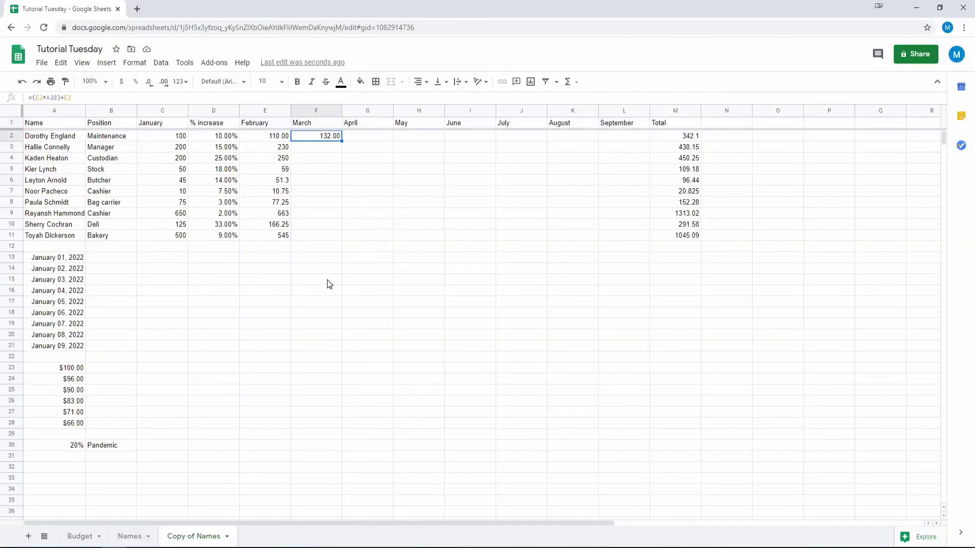
Change the Pandemic percentage in A30 to -20%
left_click(71, 447)
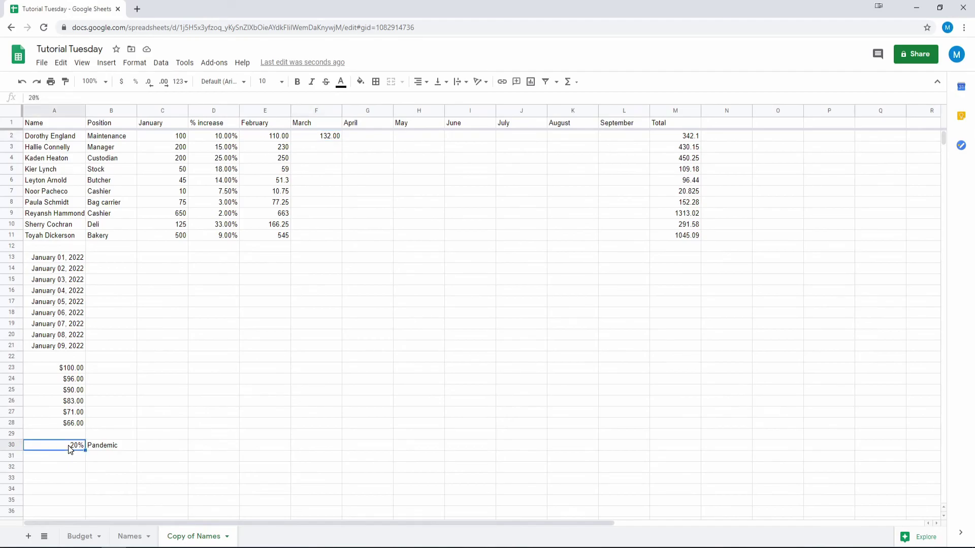
left_click(28, 97)
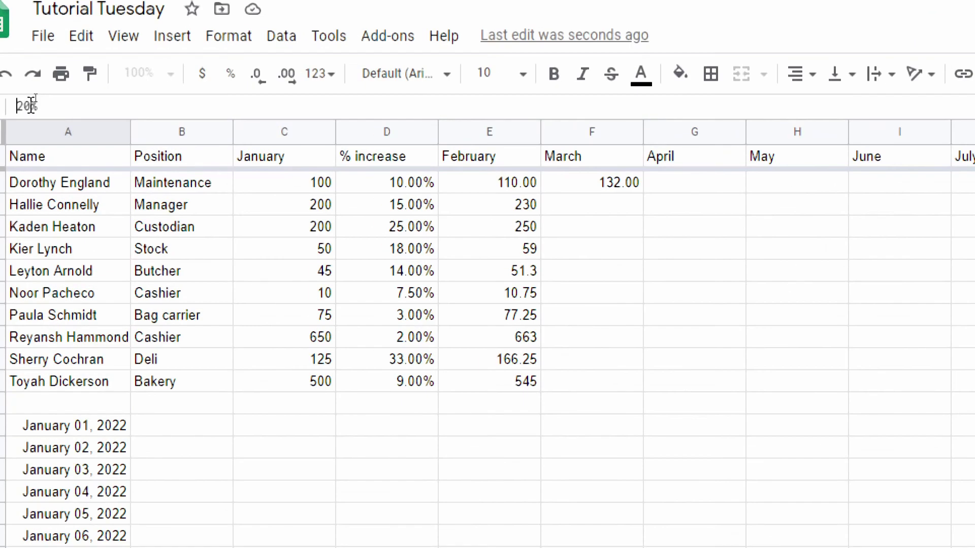
type("-")
key("Return")
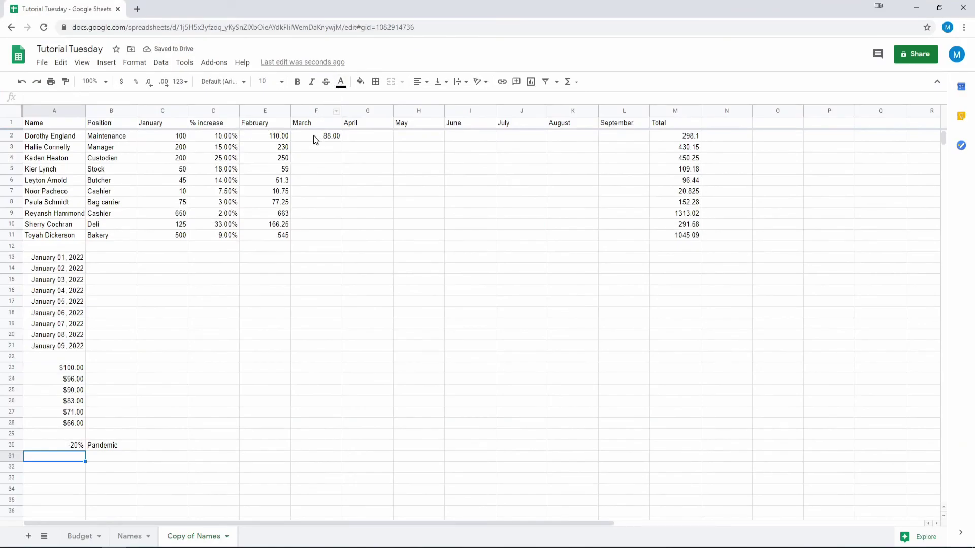
Autofill the March formula from F2 down through F11
left_click(316, 138)
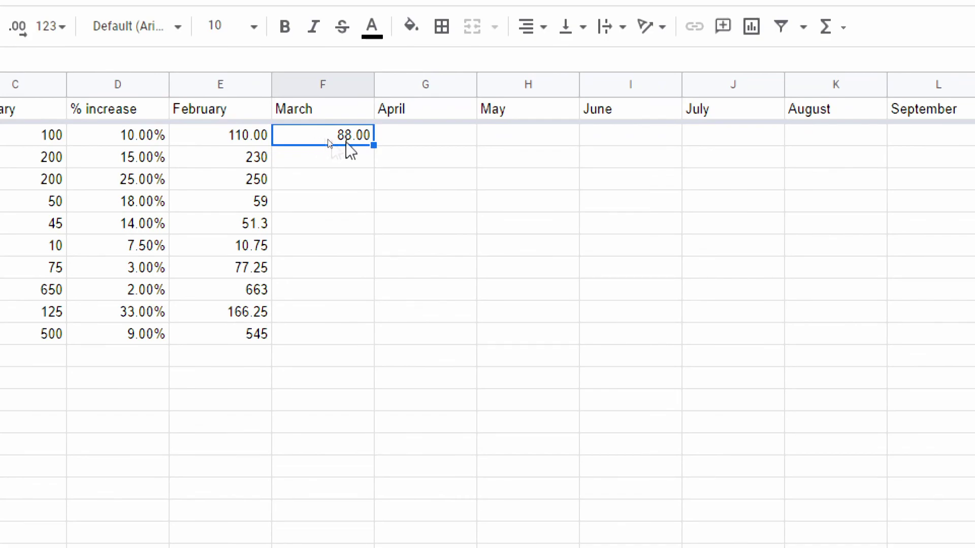
left_click_drag(373, 145, 361, 338)
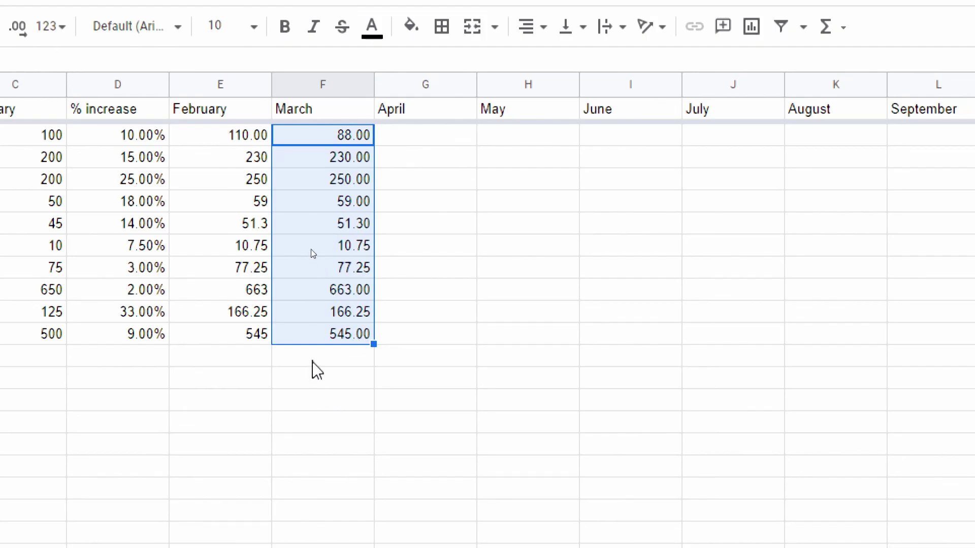
left_click(219, 355)
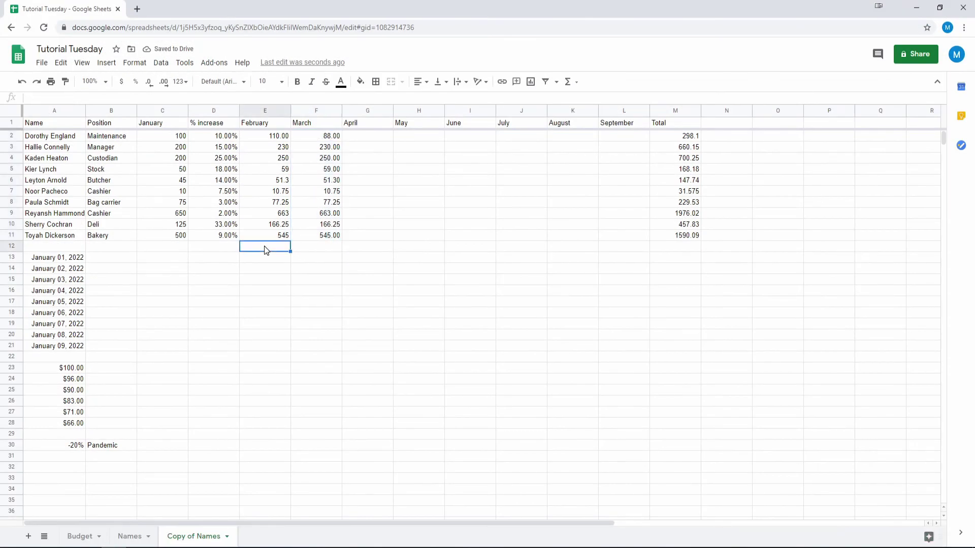